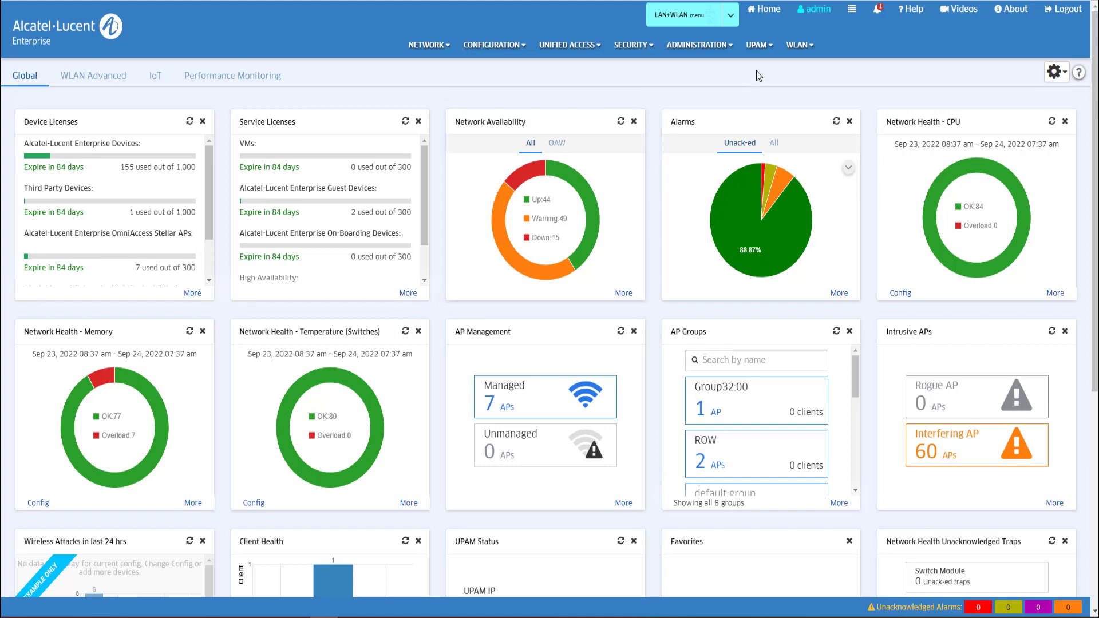
# - Open WLAN > SSIDs to list the existing Employee0, Employee0-MAC and Guest0 SSIDs
pyautogui.click(804, 48)
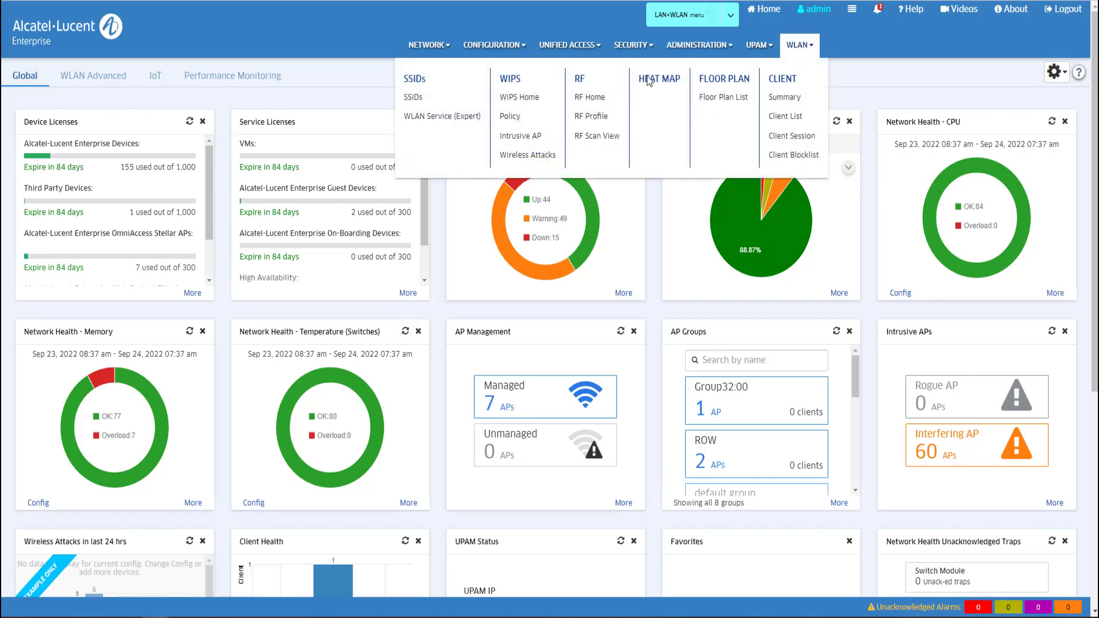
pyautogui.click(413, 98)
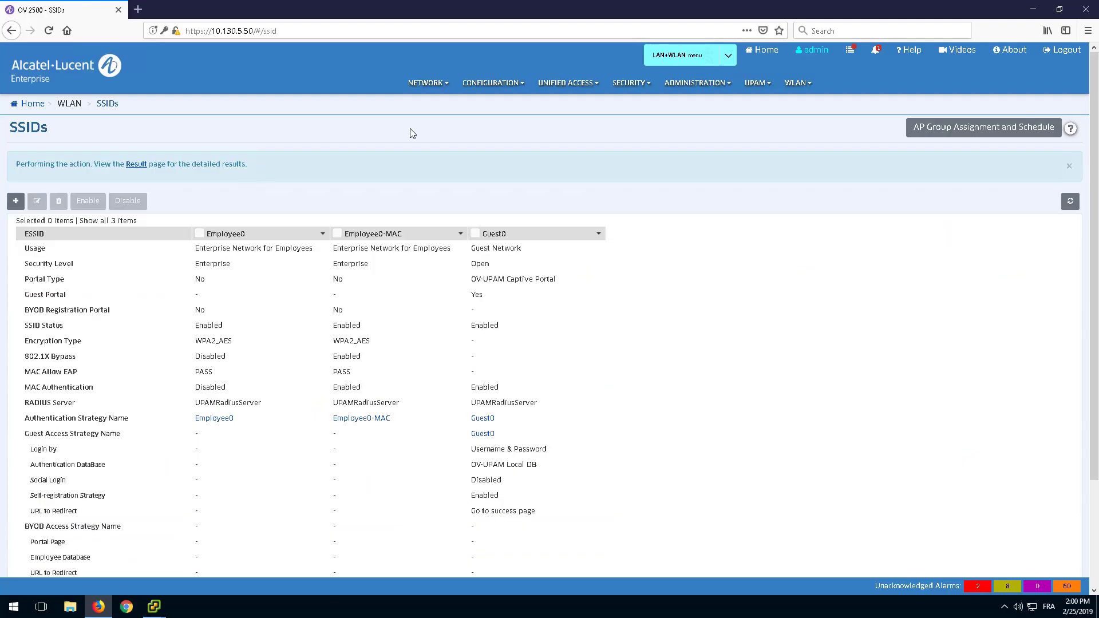
# - Add SSID BYOD0 with Employee BYOD Network usage via Create & Customize
pyautogui.click(16, 202)
pyautogui.click(493, 215)
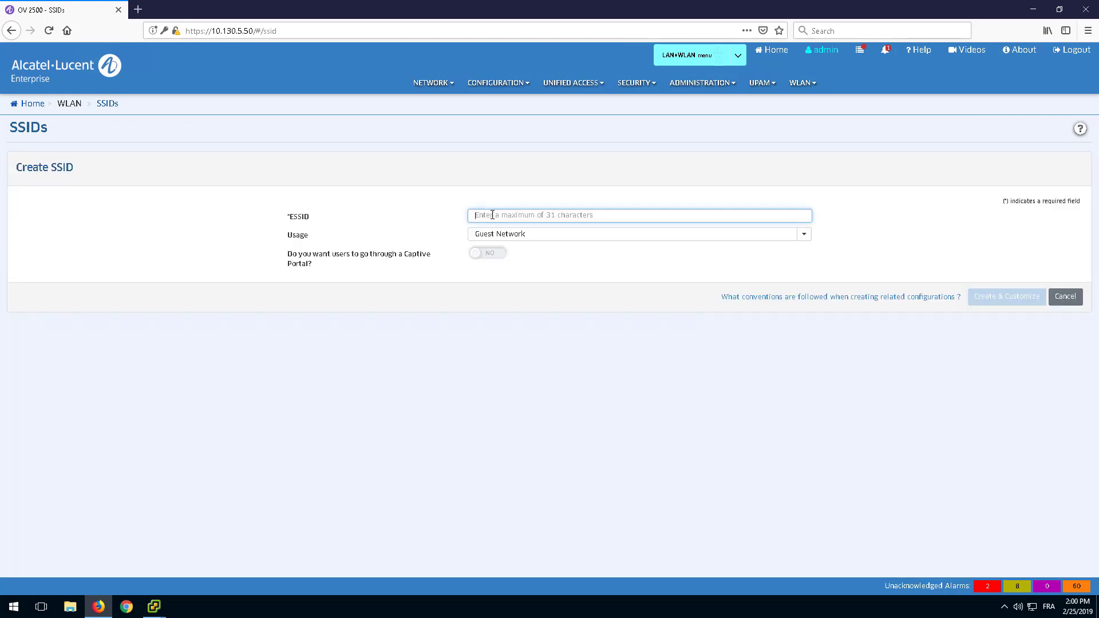
pyautogui.write('BYOD')
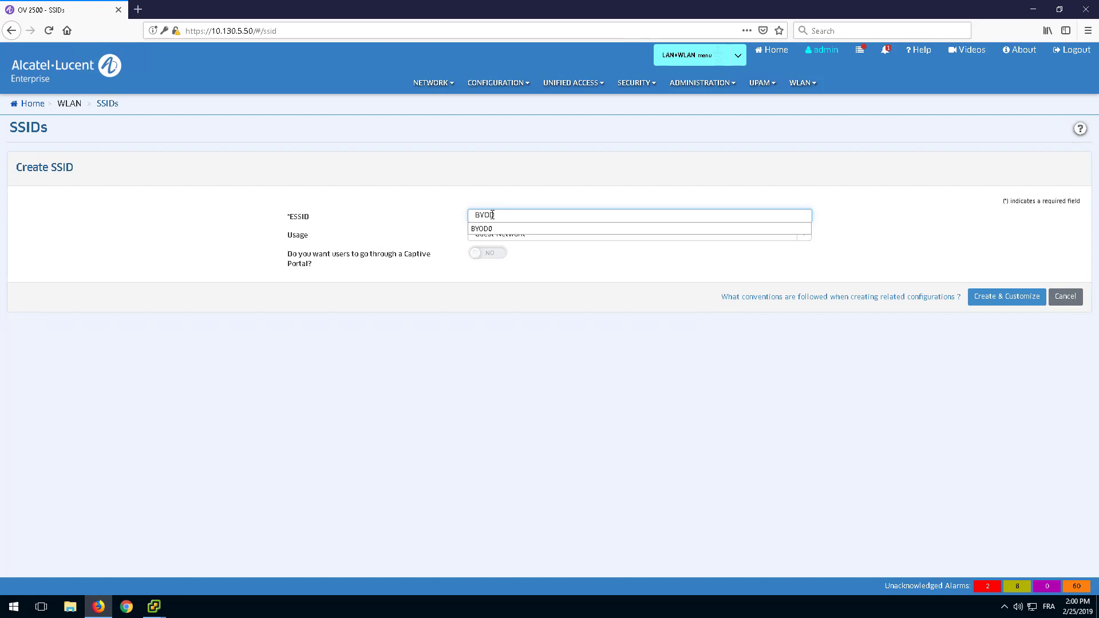
pyautogui.write('0')
pyautogui.click(481, 229)
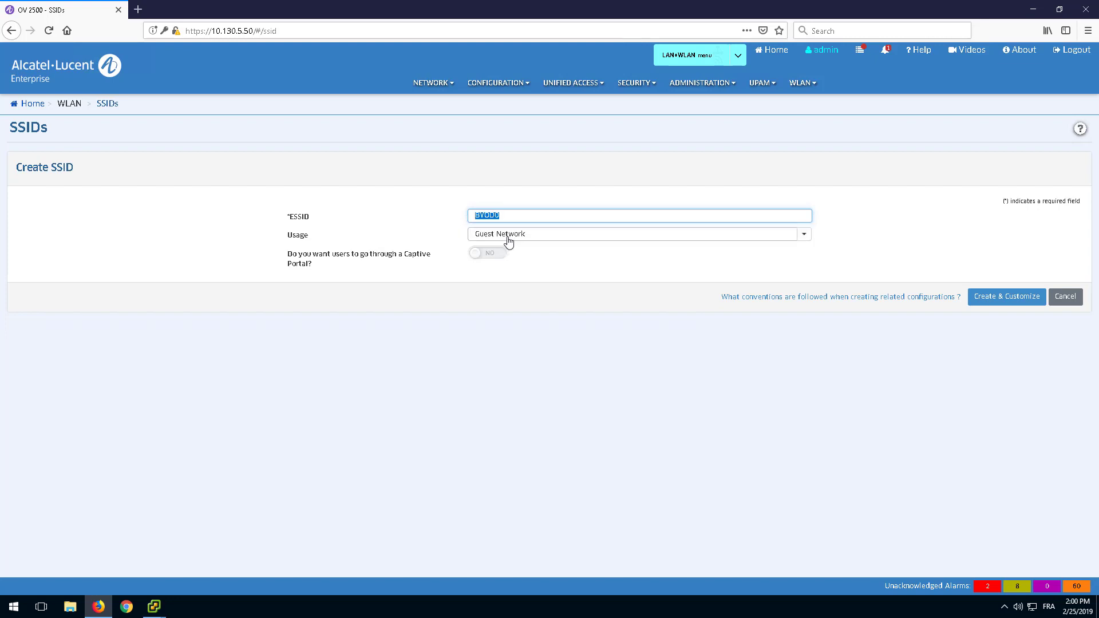
pyautogui.click(512, 234)
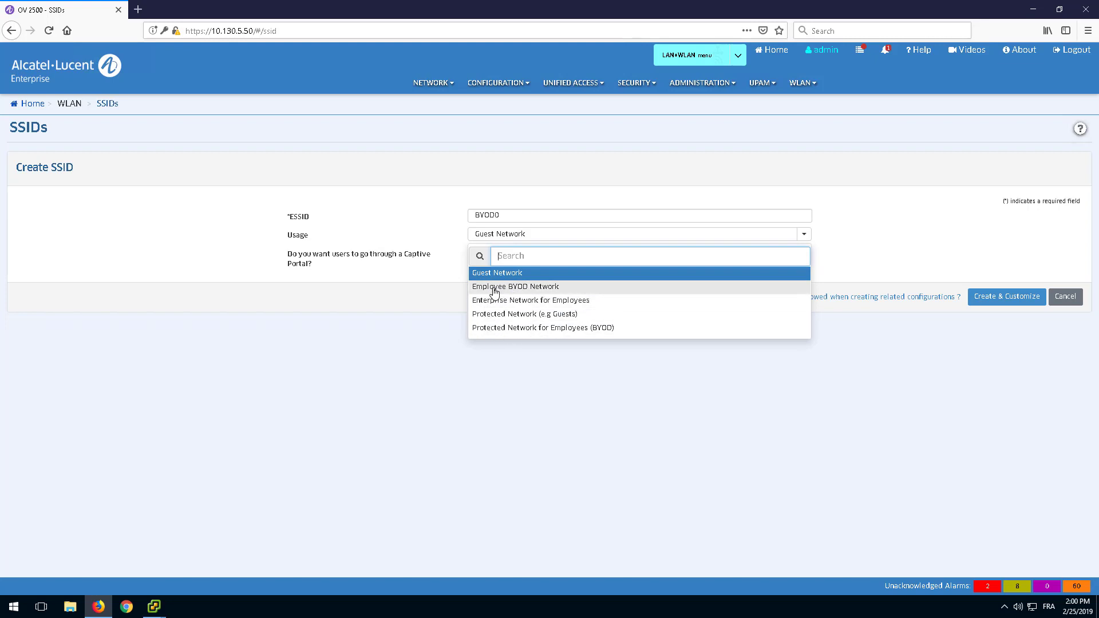
pyautogui.click(494, 287)
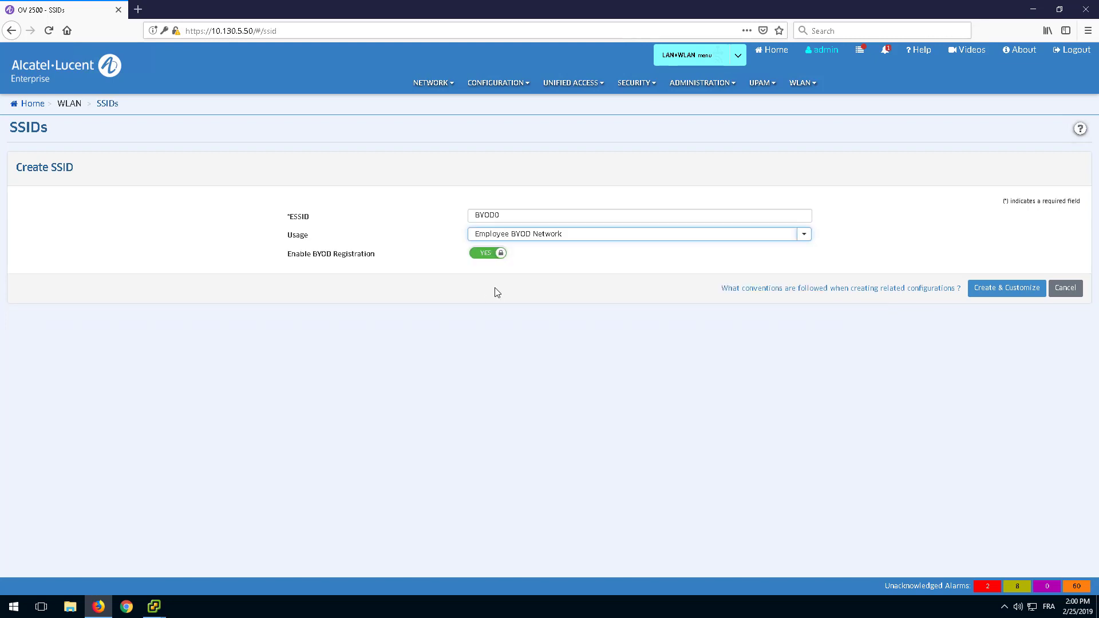
pyautogui.click(994, 293)
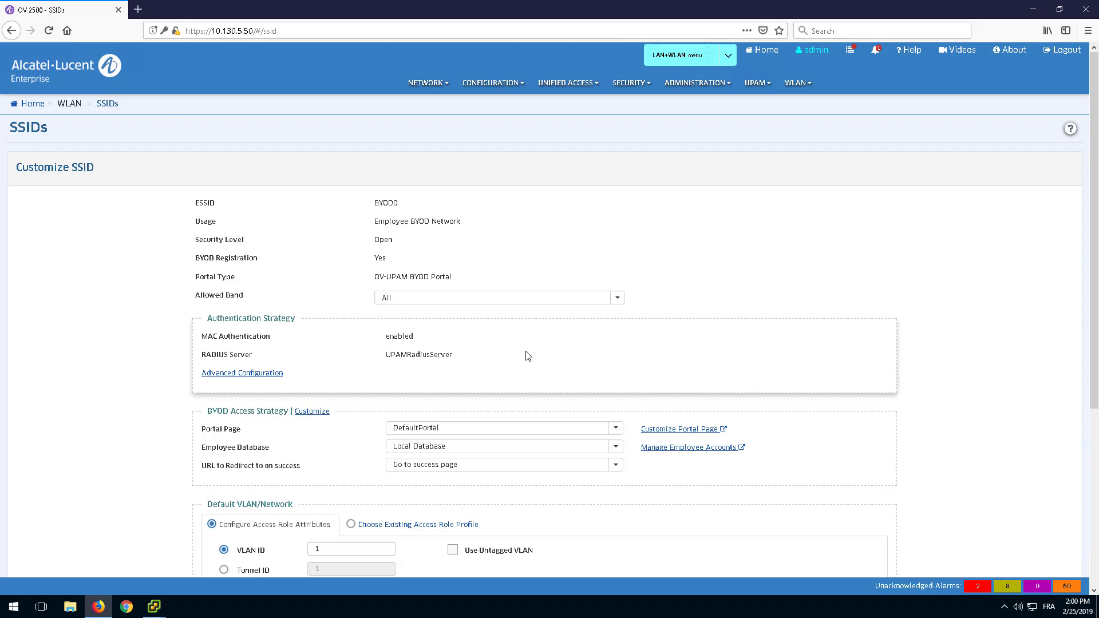
# - Set the portal page to DefaultPortal and the employee database to Local Database
pyautogui.scroll(-3, 523, 354)
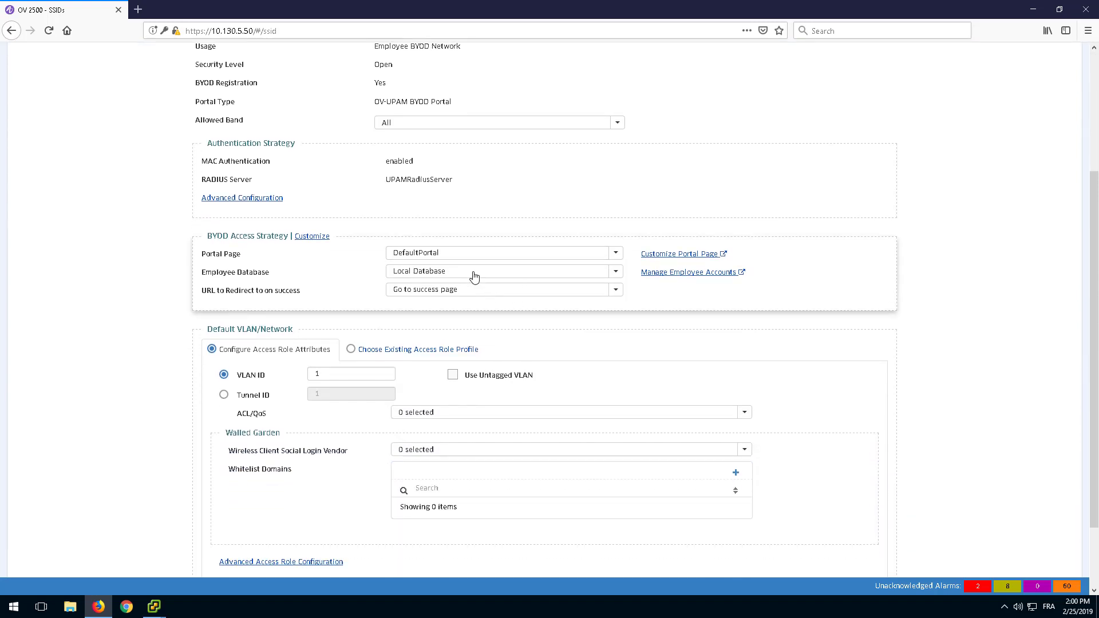
pyautogui.click(466, 252)
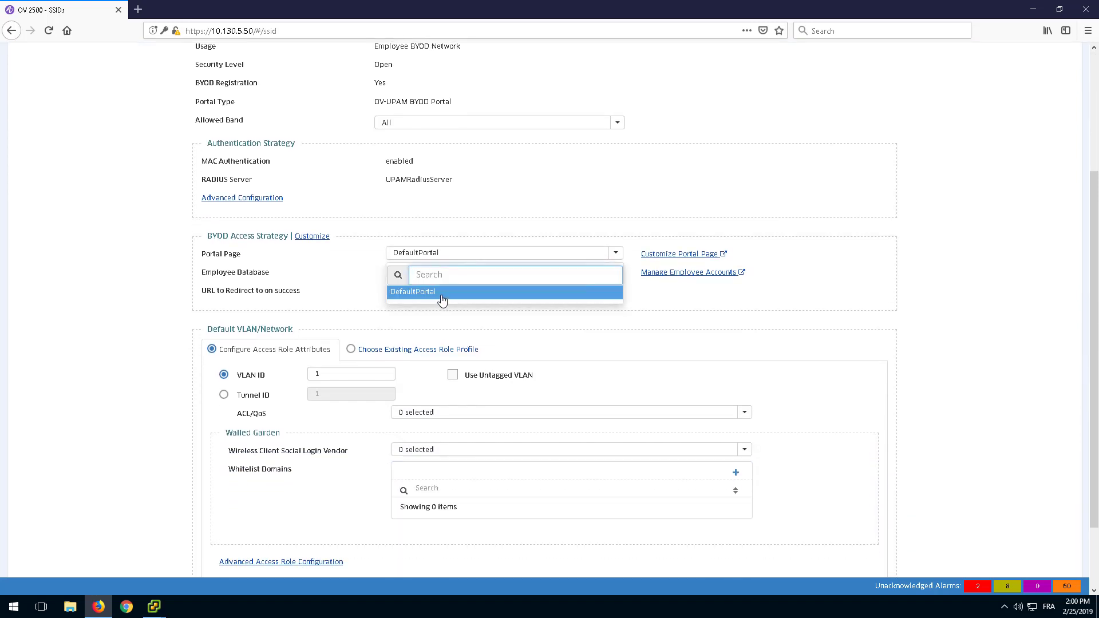
pyautogui.click(441, 293)
pyautogui.click(456, 272)
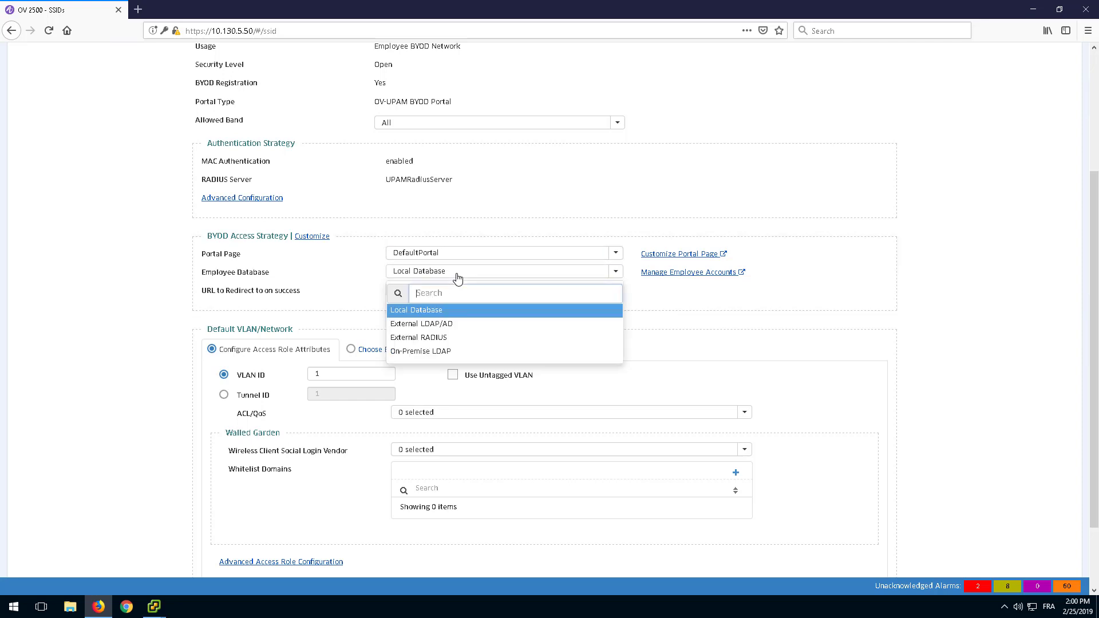
pyautogui.click(434, 316)
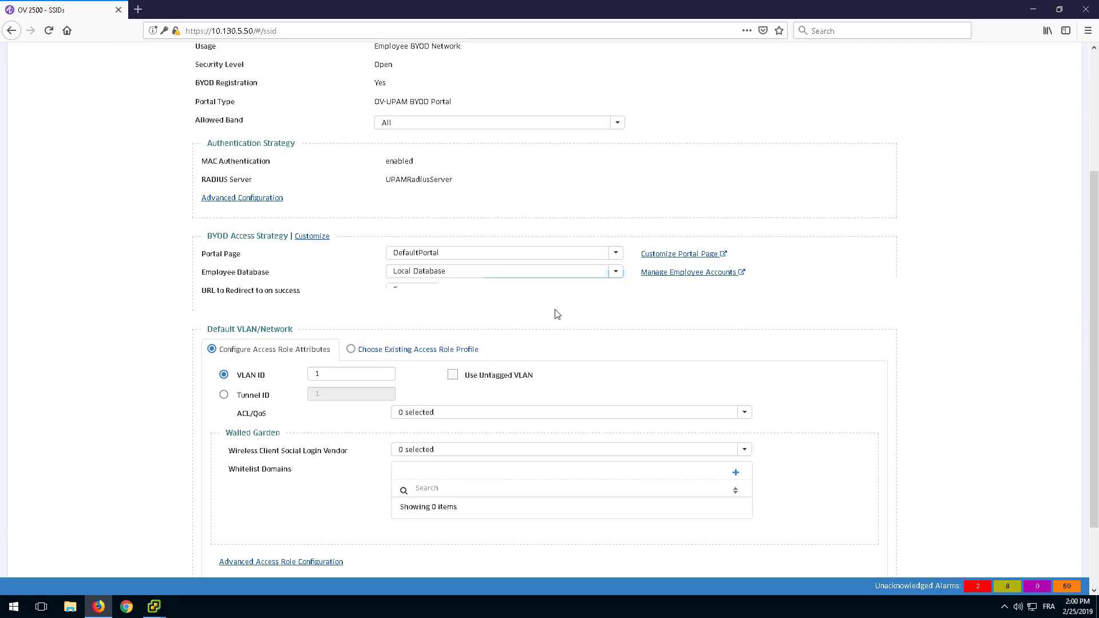
# - Create a second local employee account with saved username and password, then close the accounts list
pyautogui.click(680, 274)
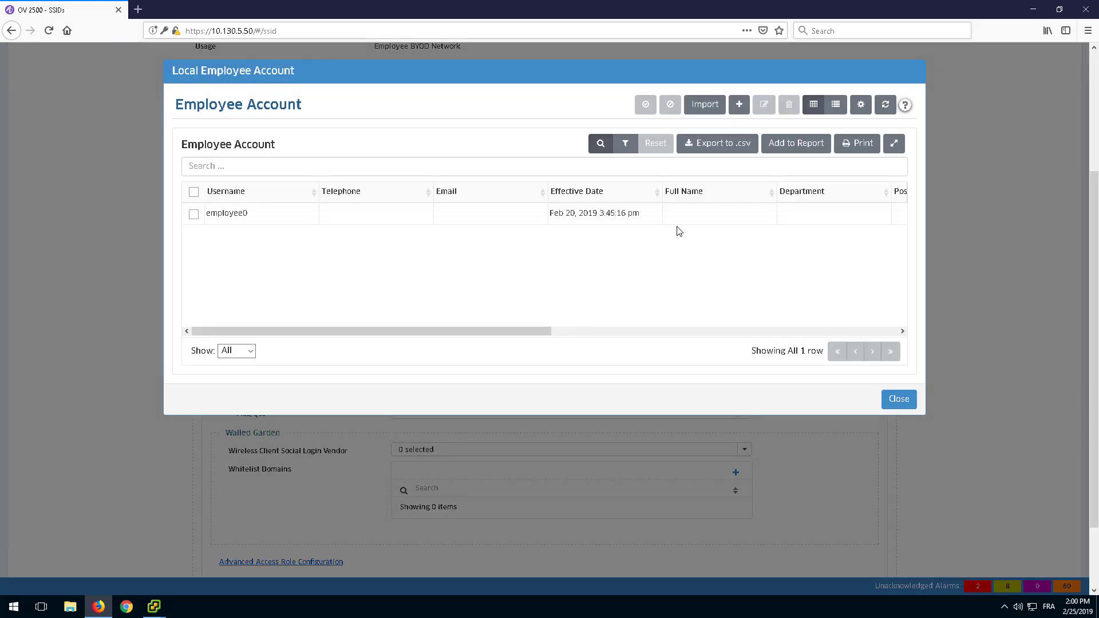
pyautogui.click(739, 105)
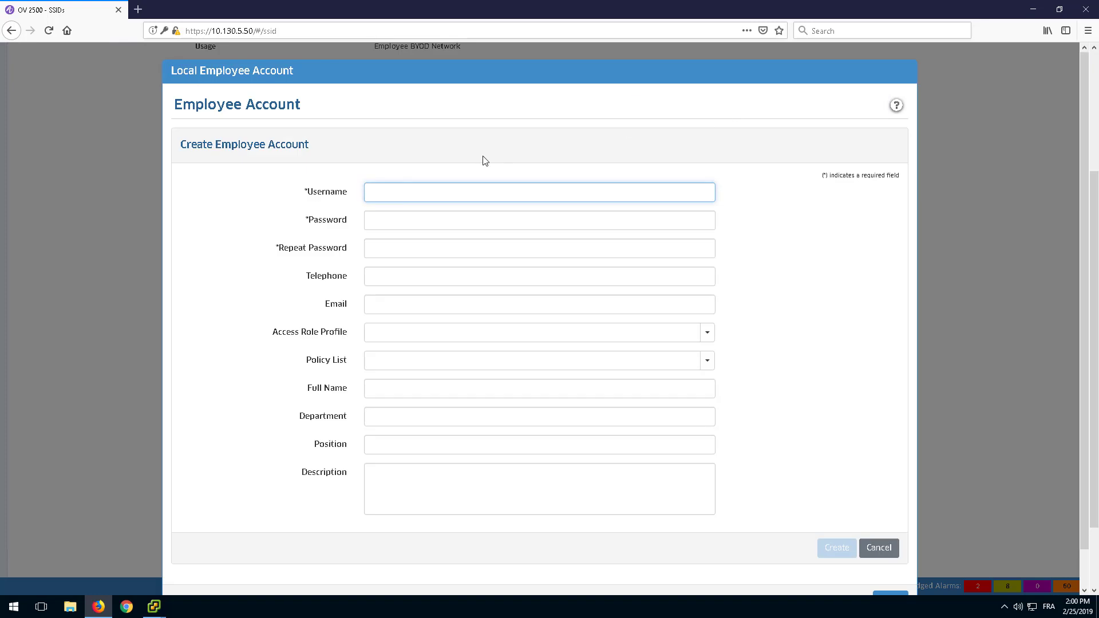
pyautogui.click(387, 194)
pyautogui.write('B')
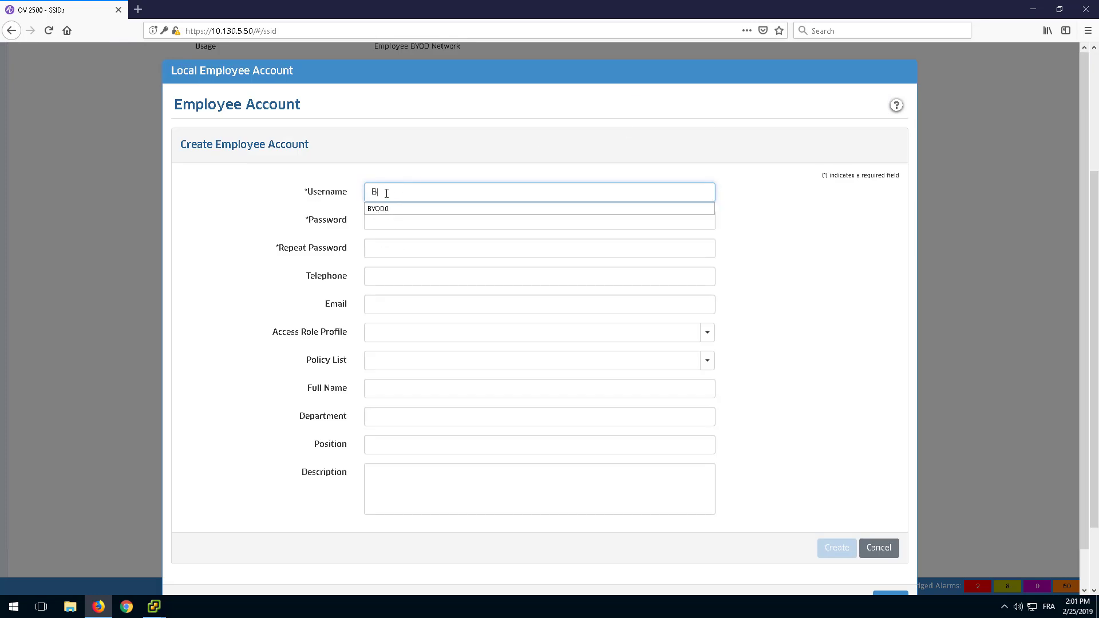
pyautogui.click(380, 209)
pyautogui.click(575, 247)
pyautogui.click(836, 549)
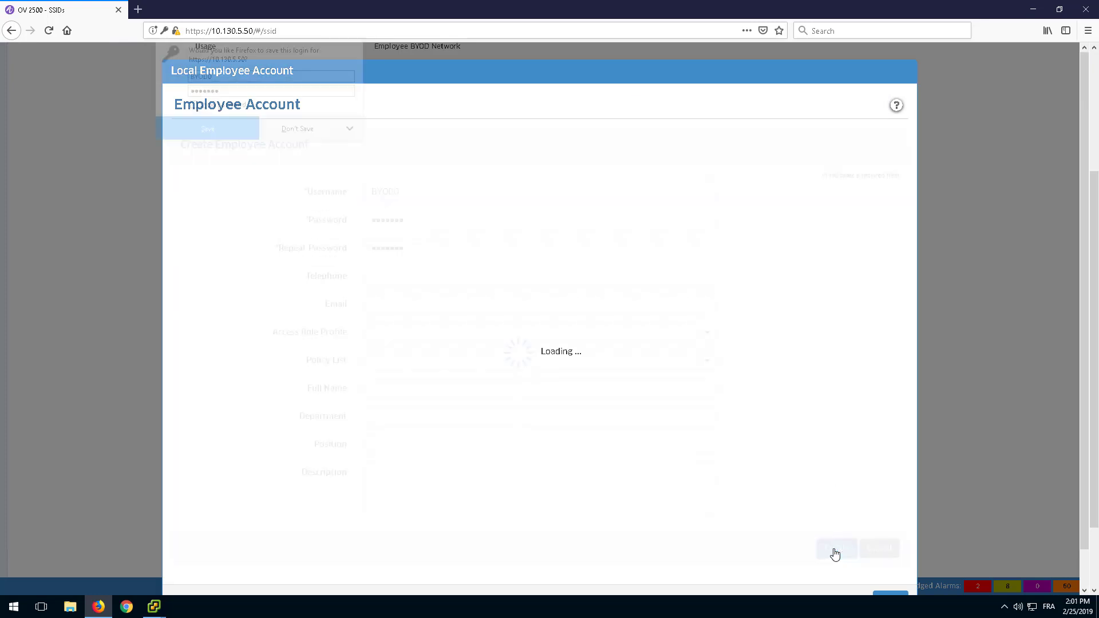
pyautogui.click(898, 400)
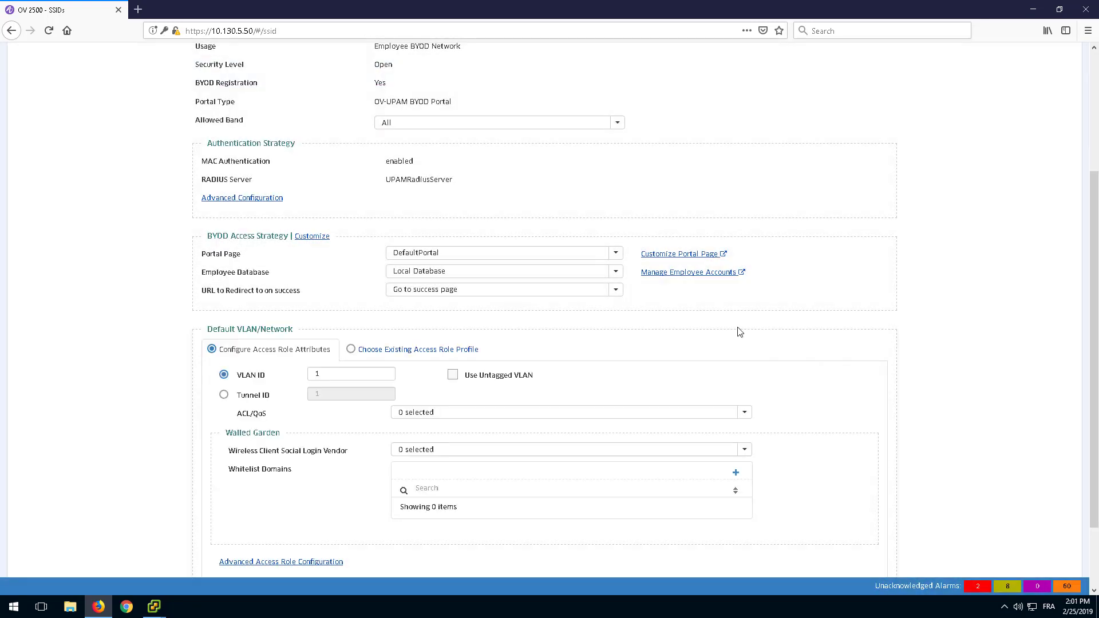
# - Change the BYOD0 default VLAN ID from 1 to 30
pyautogui.doubleClick(319, 374)
pyautogui.write('30')
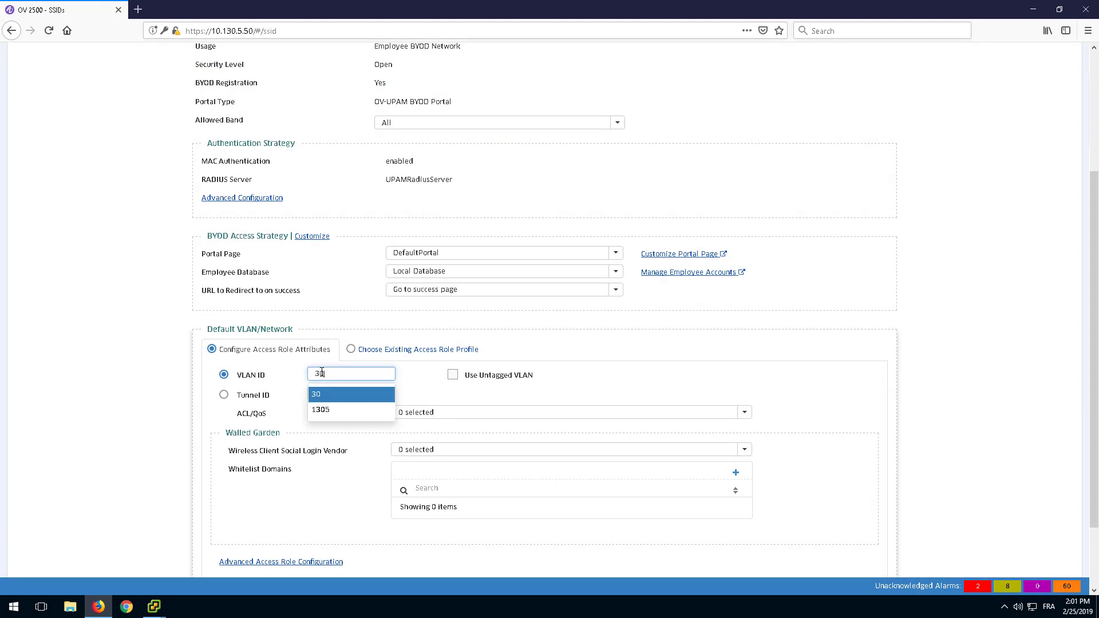
pyautogui.click(320, 393)
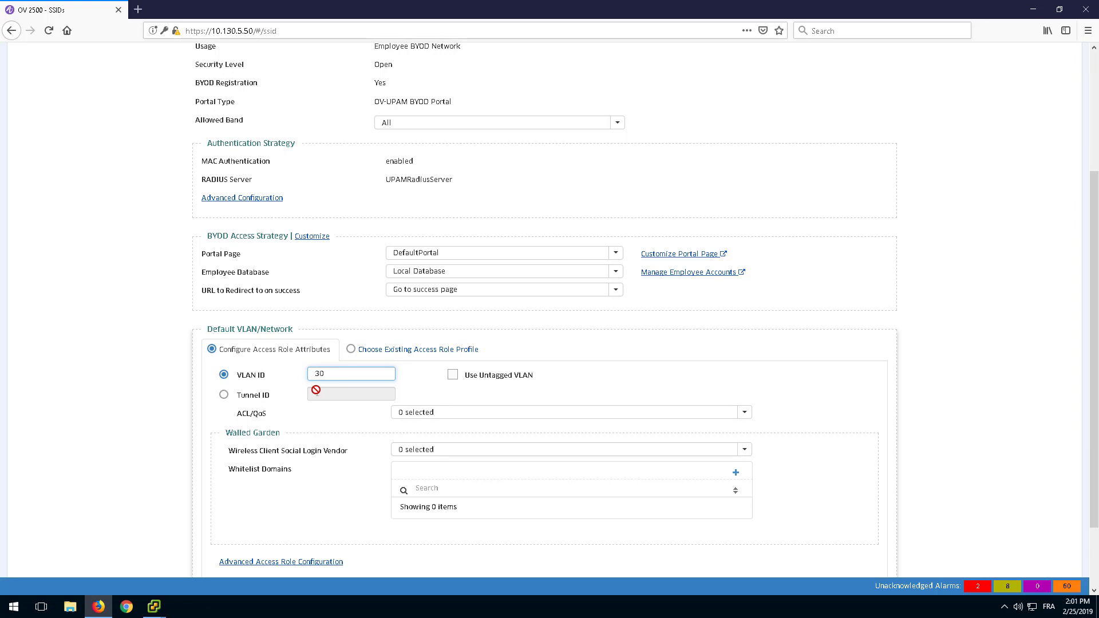
# - Set the BYOD access strategy's fixed access role profile to _Employee0 and apply it
pyautogui.click(310, 238)
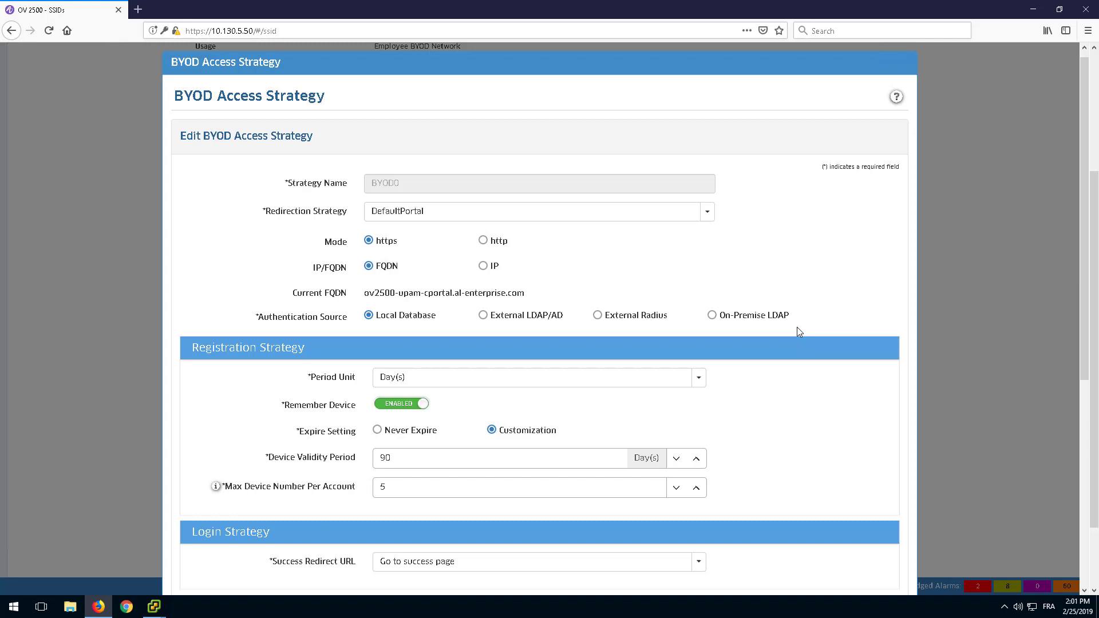
pyautogui.scroll(-4, 799, 332)
pyautogui.scroll(-2, 799, 332)
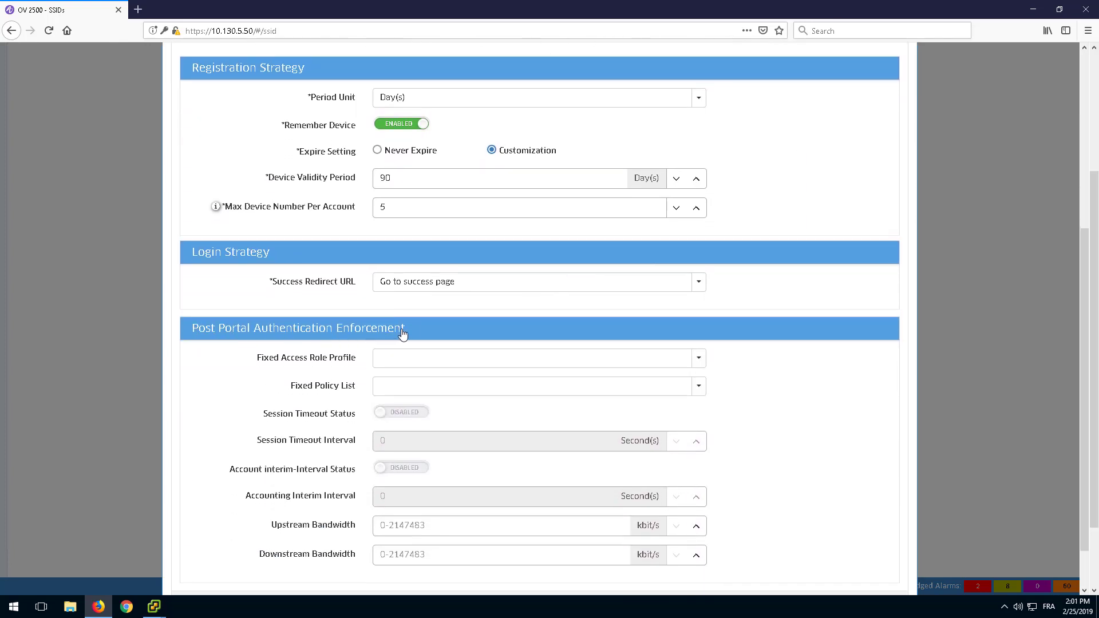
pyautogui.click(408, 359)
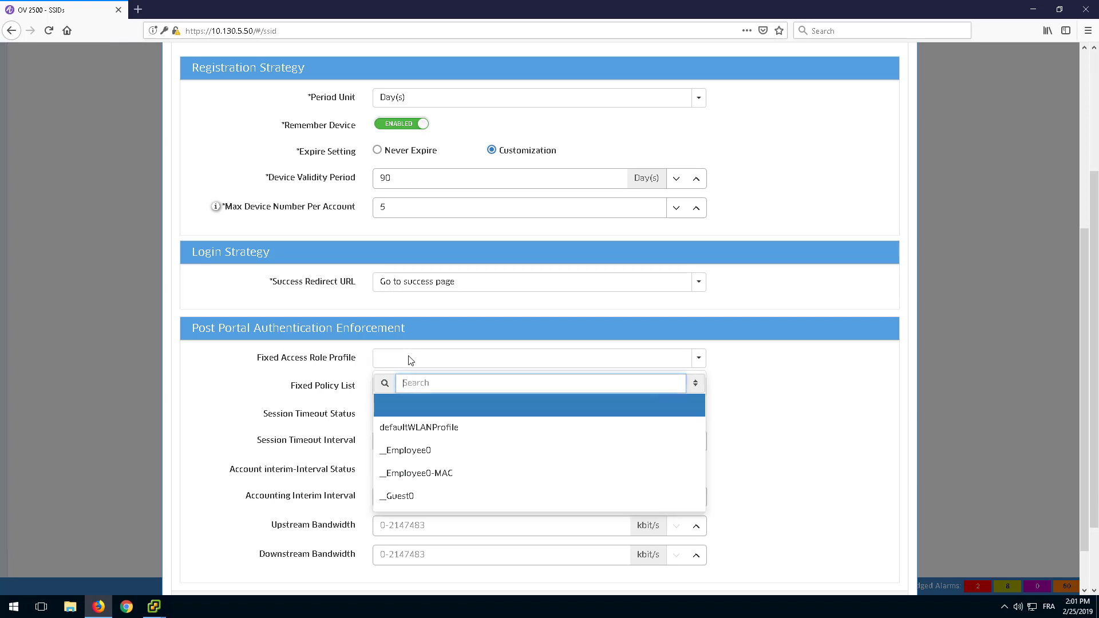
pyautogui.click(404, 456)
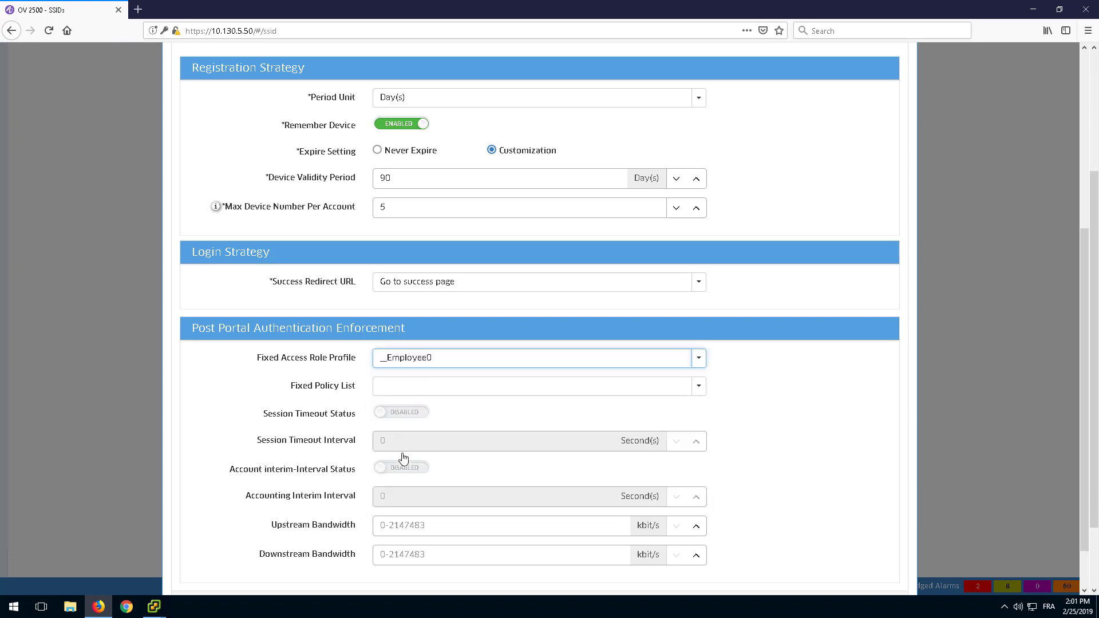
pyautogui.scroll(-1, 812, 444)
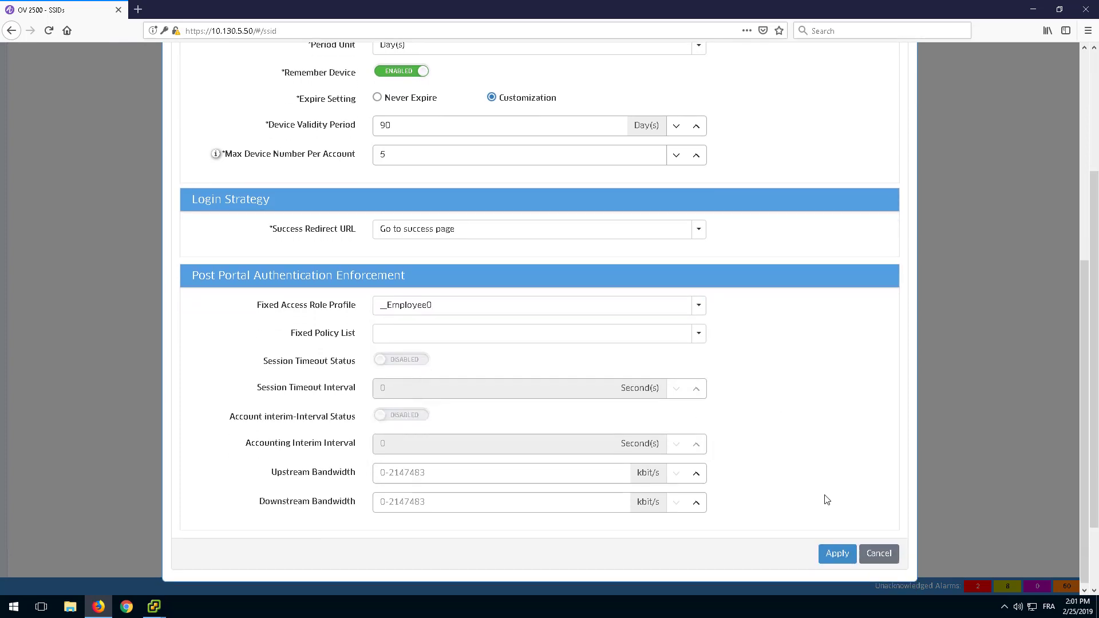
pyautogui.click(836, 551)
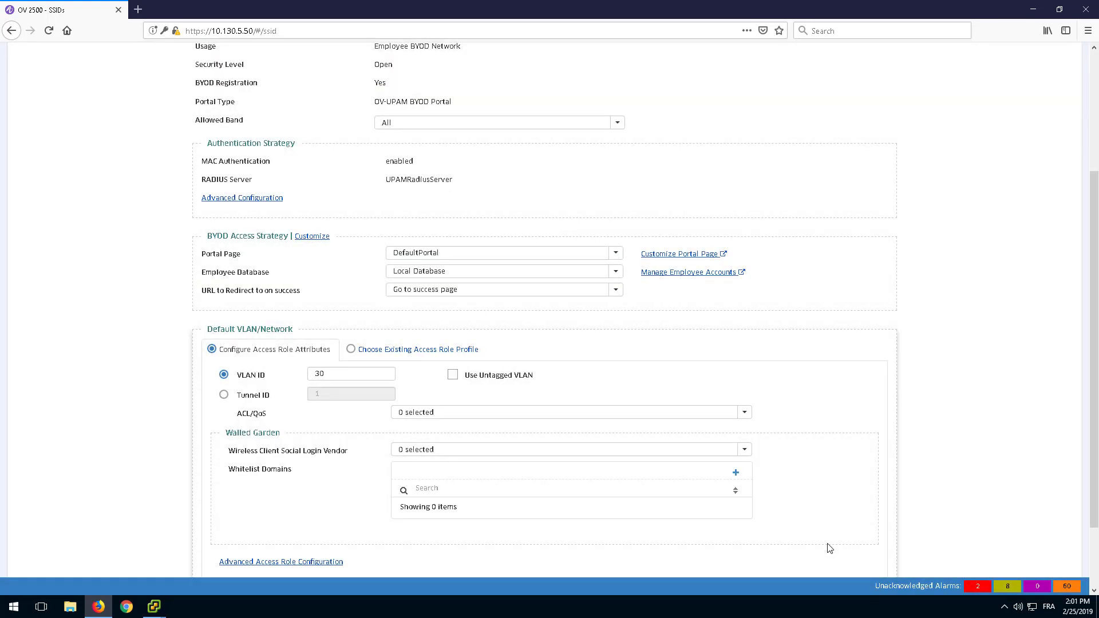
pyautogui.scroll(-2, 833, 441)
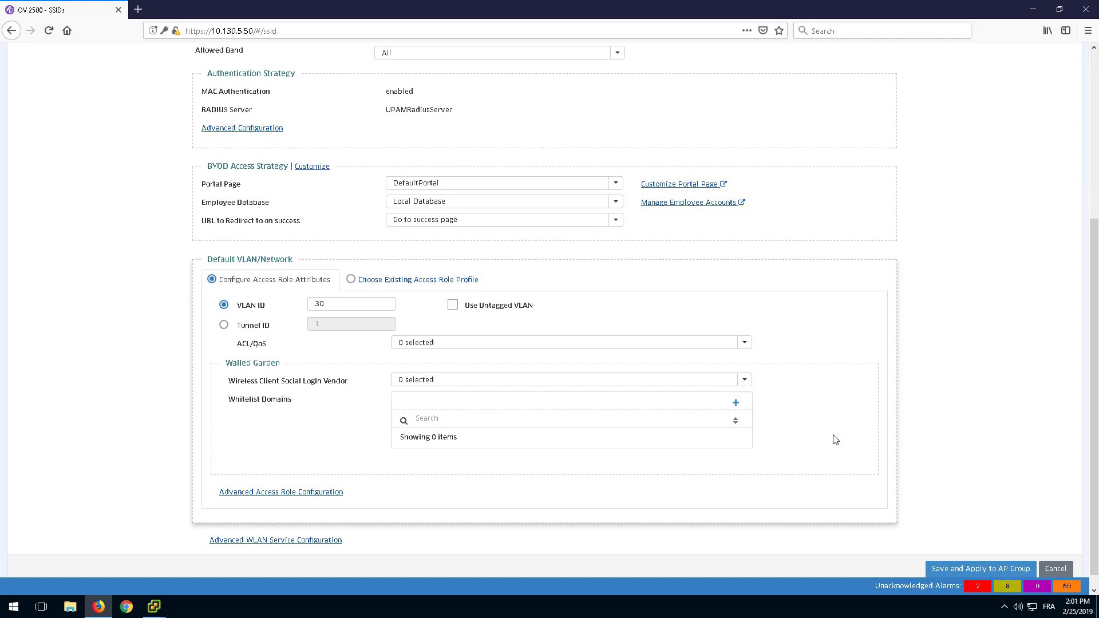
# - Save BYOD0 and apply it to the default AP group
pyautogui.click(967, 556)
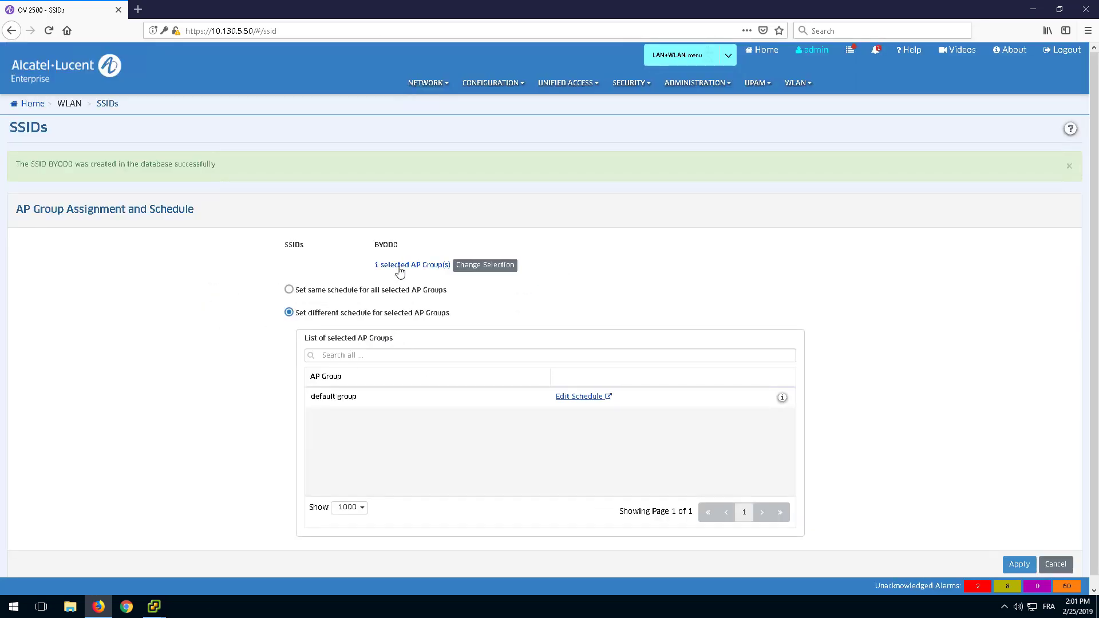
pyautogui.click(399, 267)
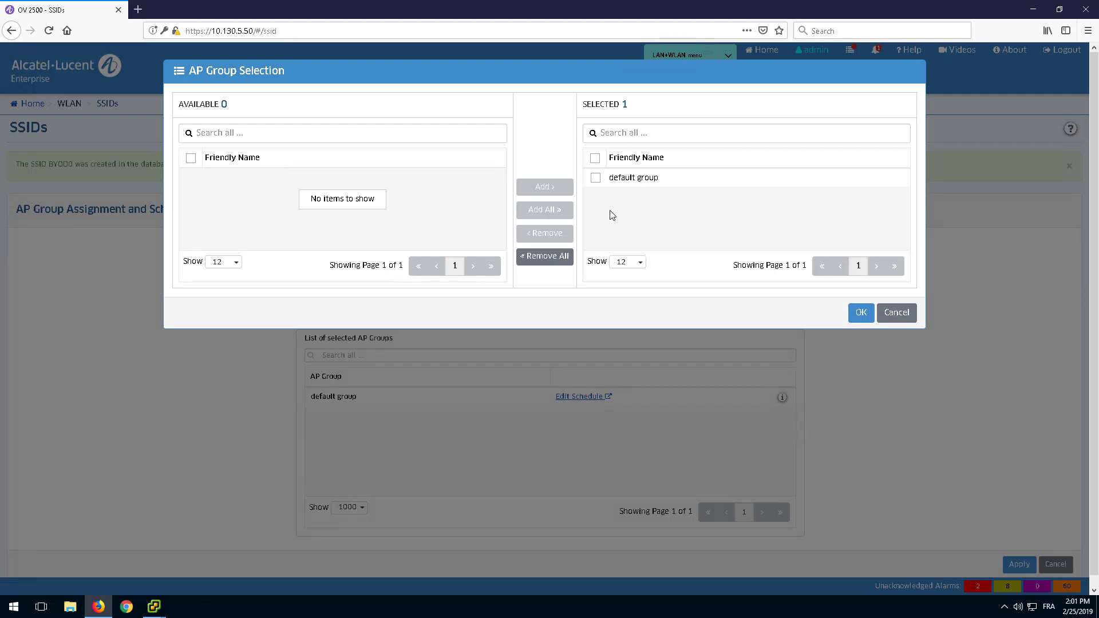
pyautogui.click(863, 322)
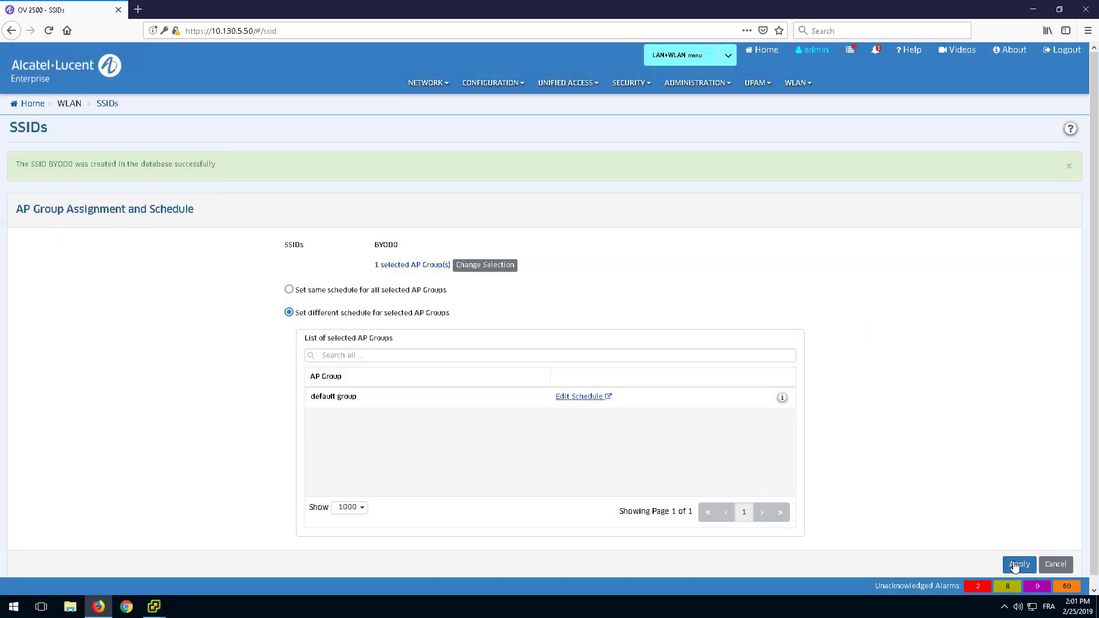
pyautogui.click(1017, 565)
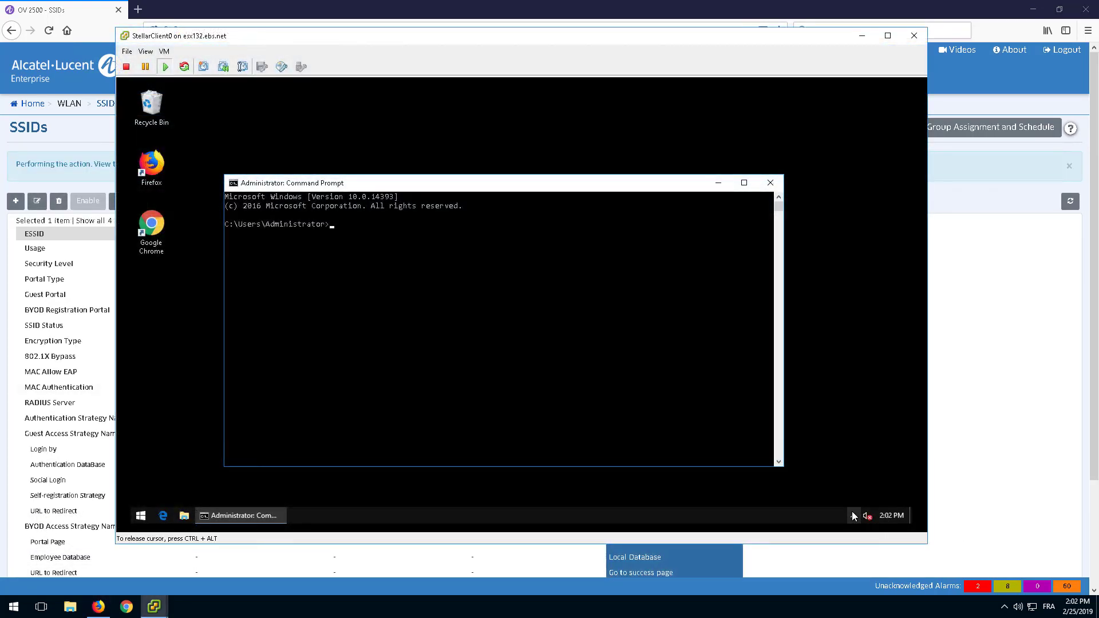
# - Connect the Windows client to the open BYOD0 Wi-Fi network from the tray network flyout
pyautogui.click(854, 515)
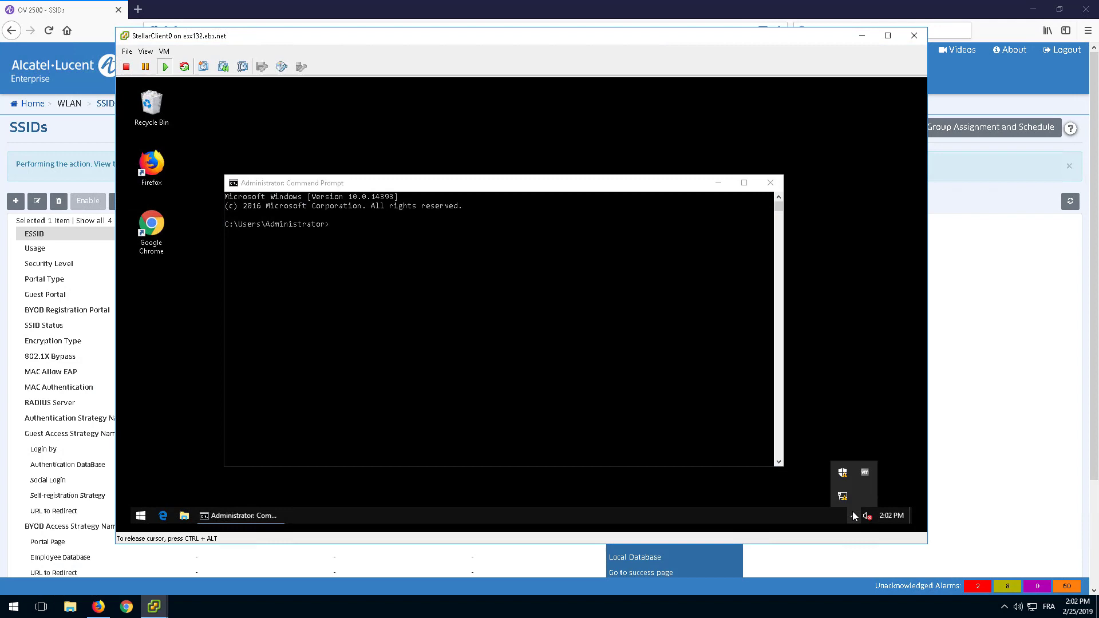
pyautogui.click(842, 495)
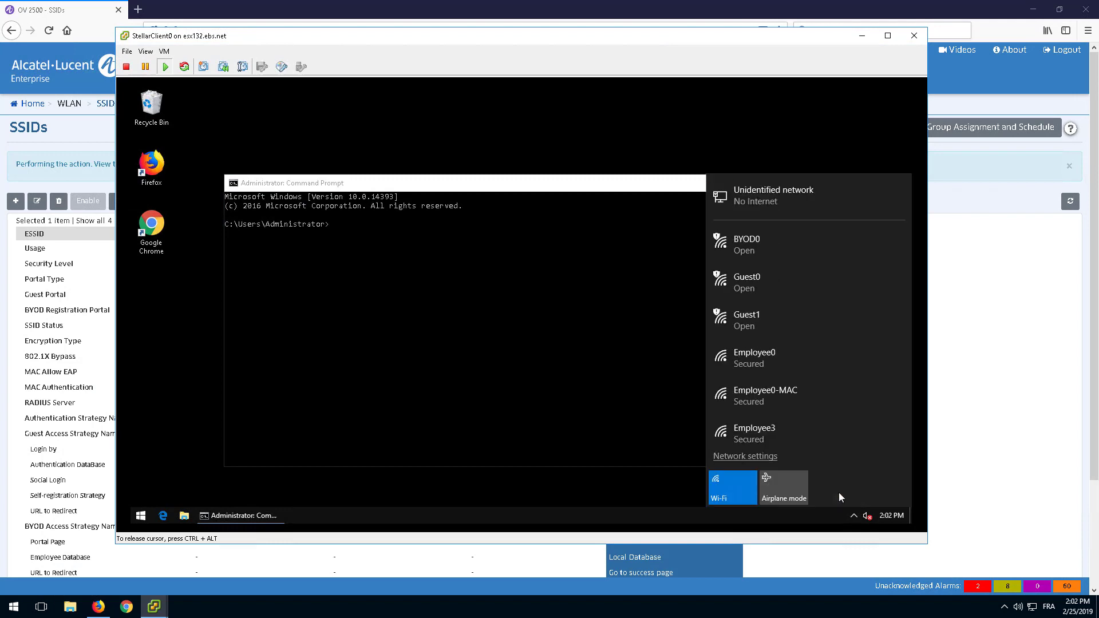
pyautogui.click(759, 249)
pyautogui.click(863, 327)
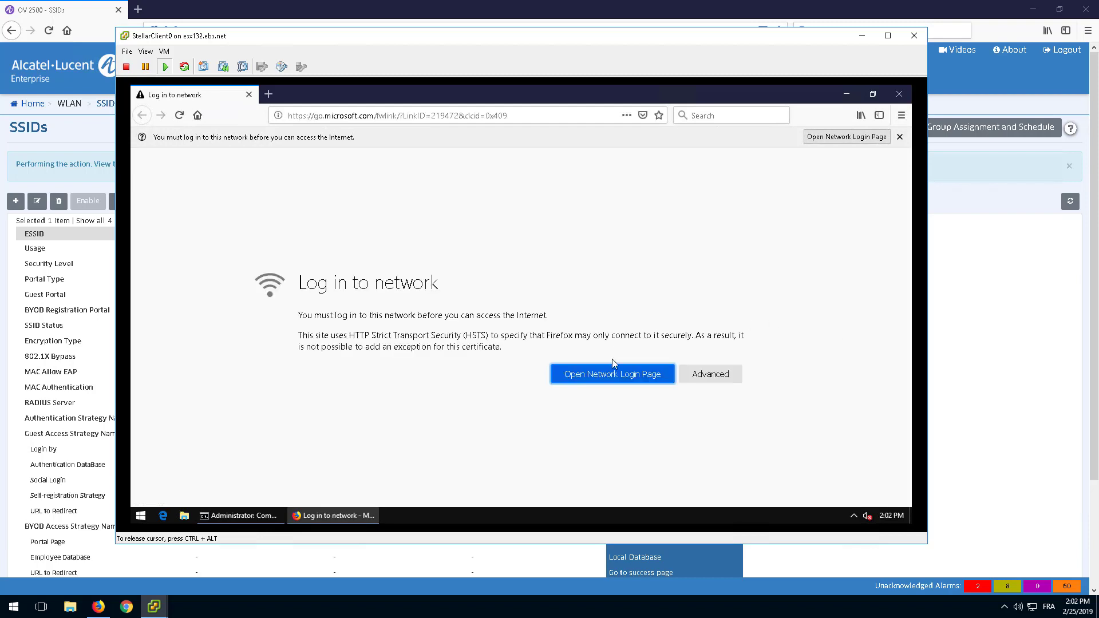
# - Open the network login page, run ipconfig to see address 10.7.0.77, then return to the portal
pyautogui.click(606, 381)
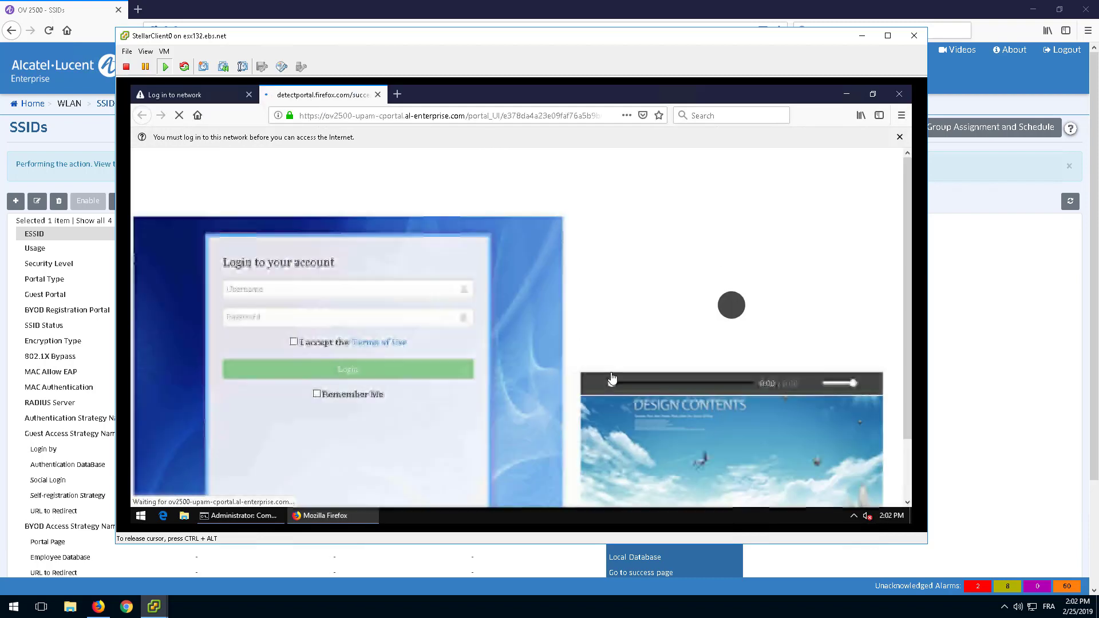
pyautogui.moveTo(238, 517)
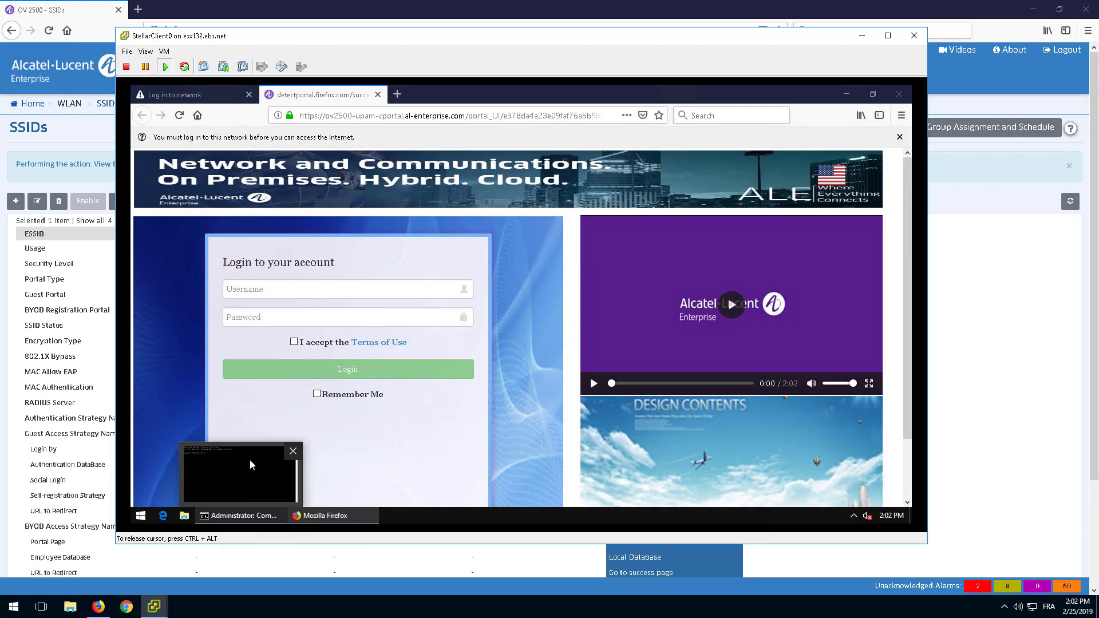
pyautogui.click(250, 460)
pyautogui.write('ipconfig')
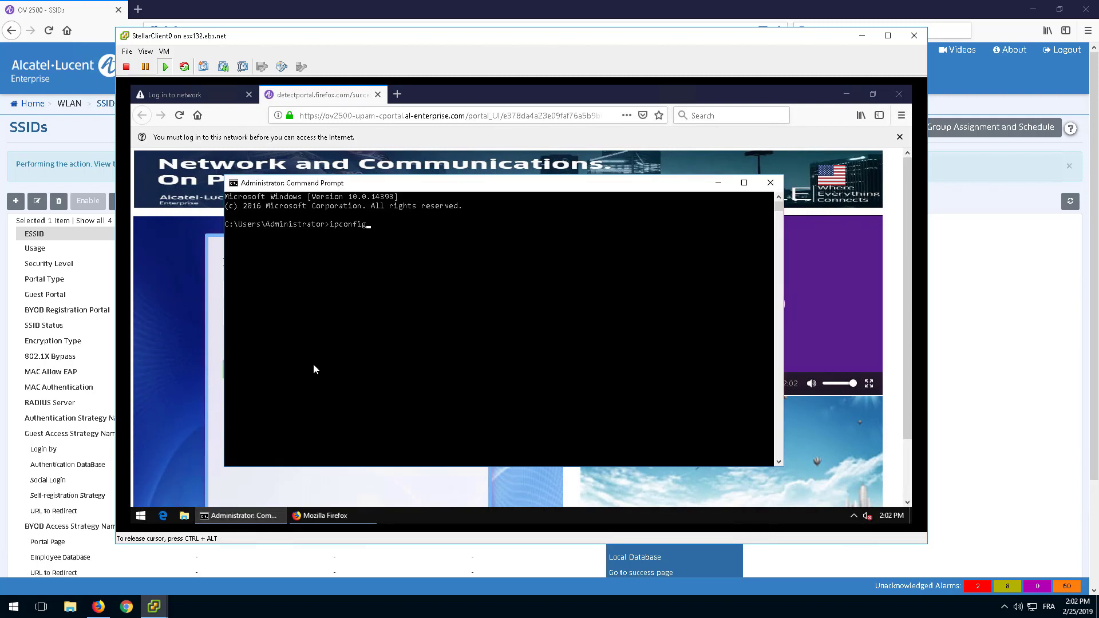
pyautogui.press('Return')
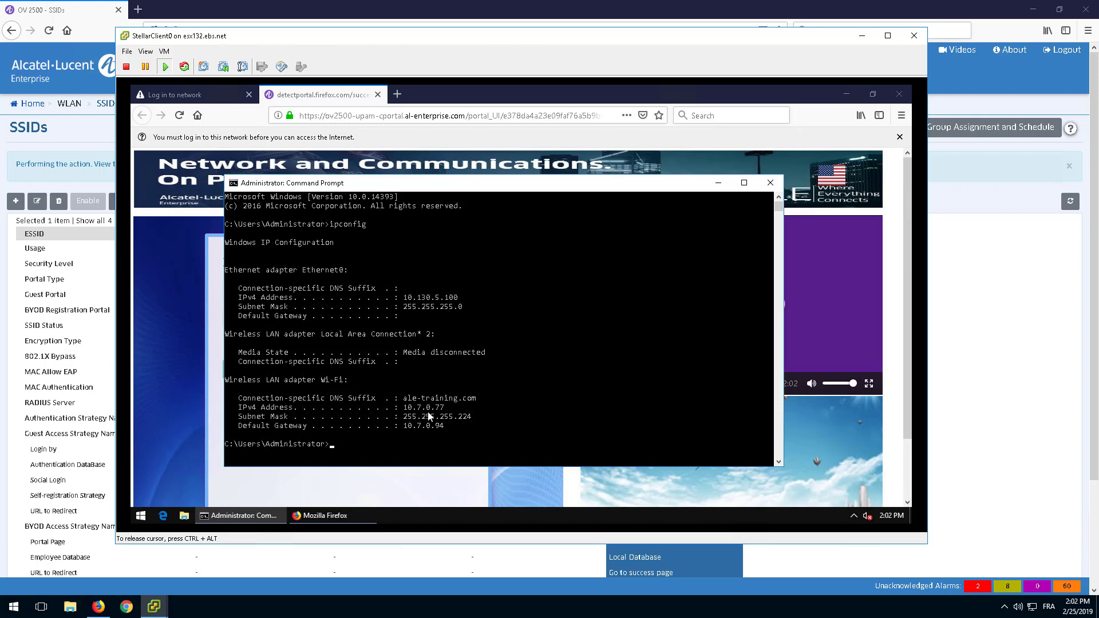
pyautogui.click(514, 491)
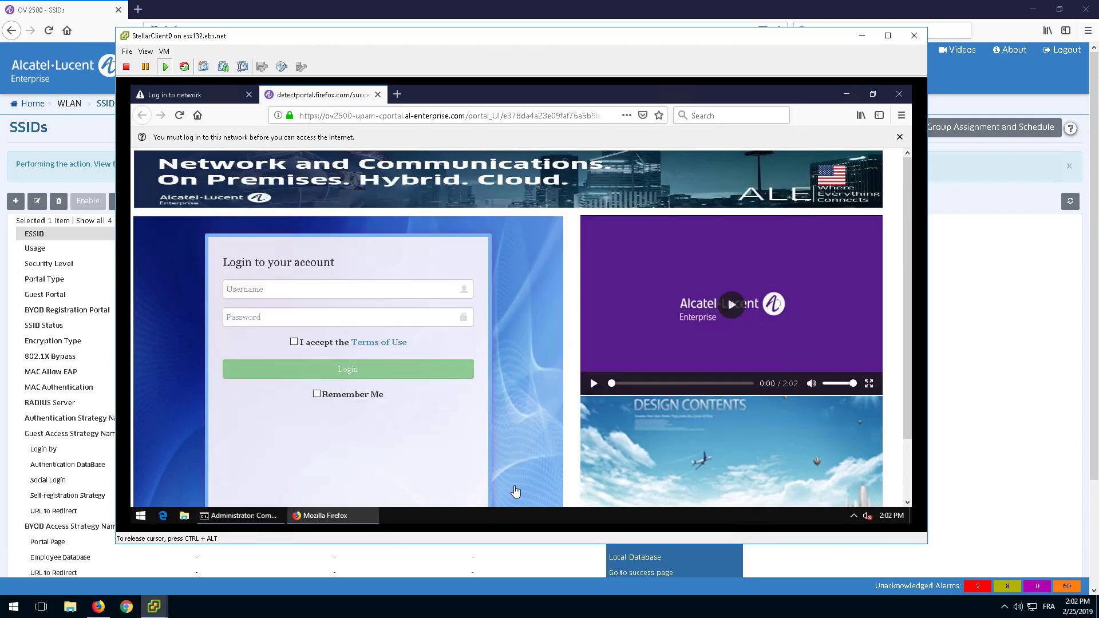
# - Log in to the portal with the BYOD employee username and password, accepting the Terms of Use
pyautogui.click(325, 293)
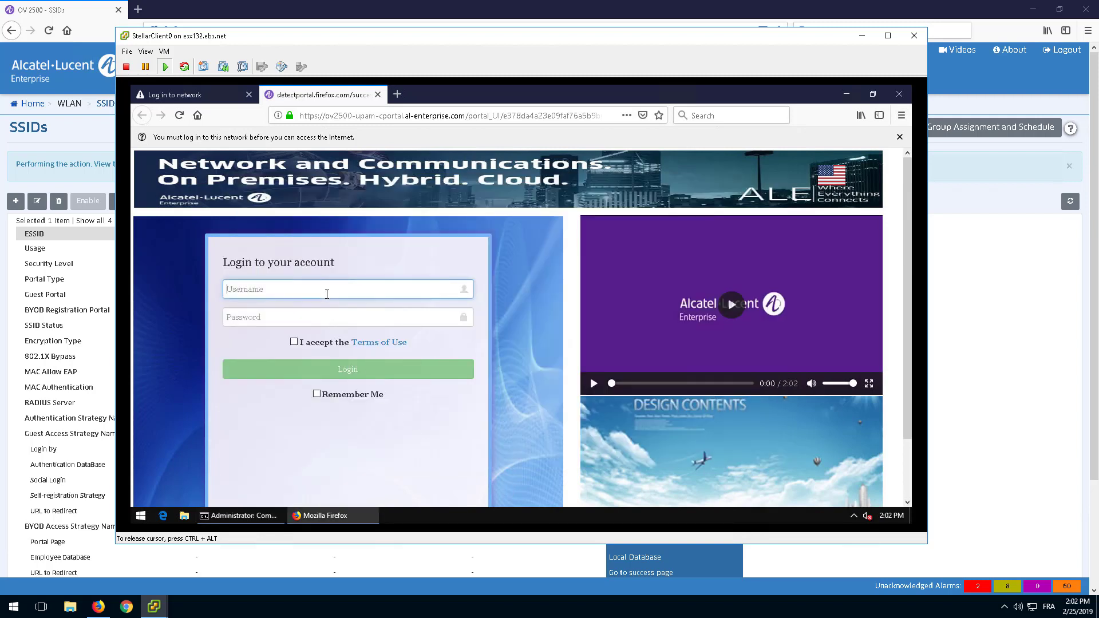
pyautogui.write('BYODo')
pyautogui.press('Tab')
pyautogui.write('a')
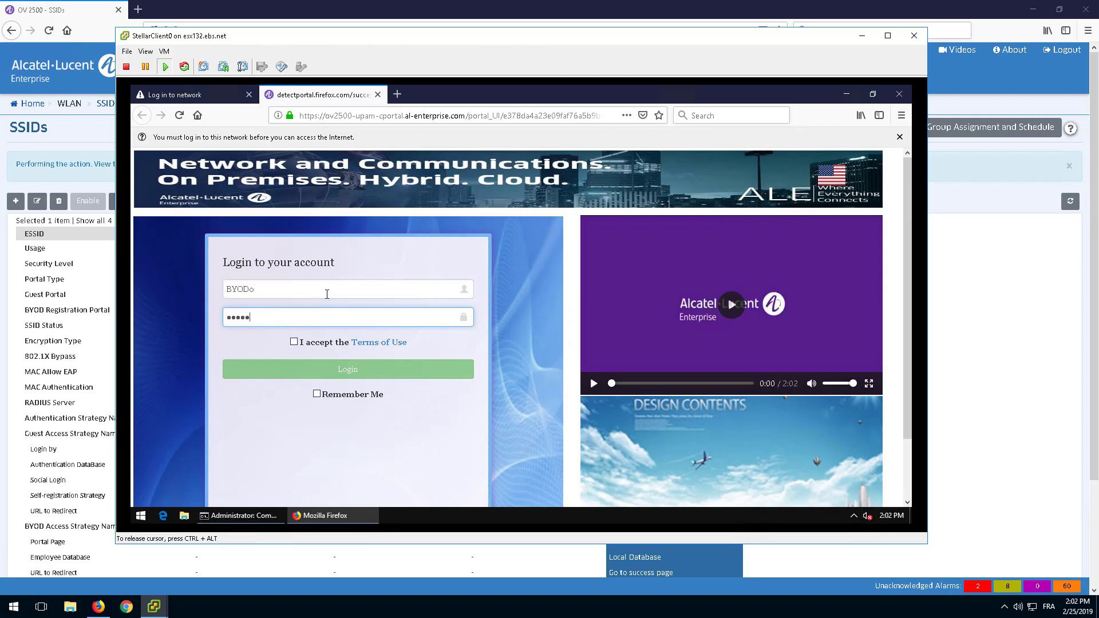
pyautogui.click(294, 343)
pyautogui.click(331, 380)
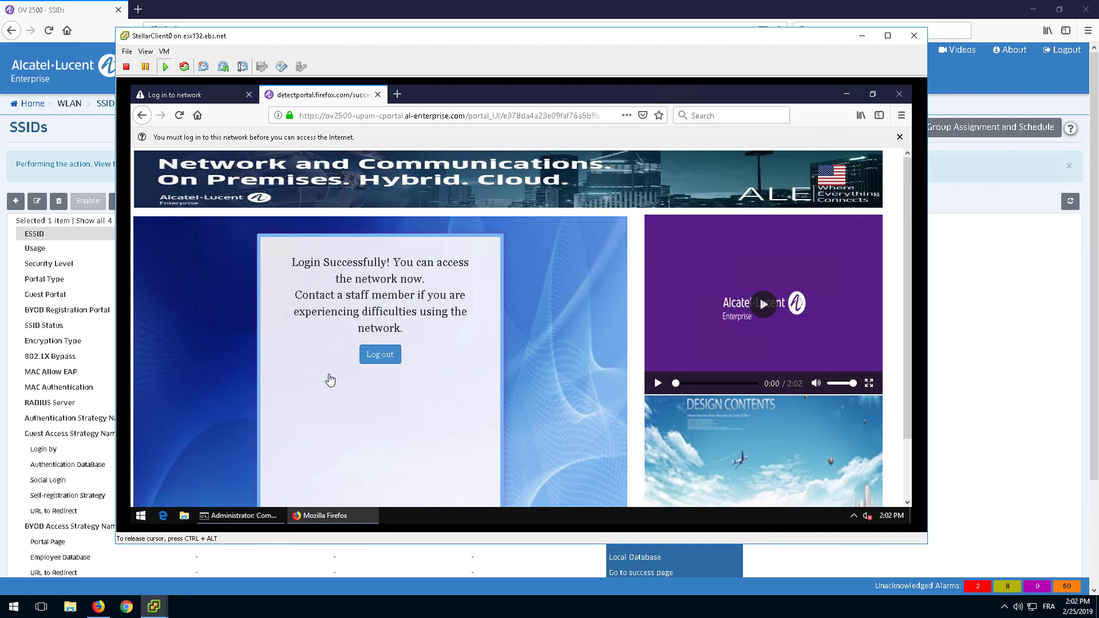
# - Rerun ipconfig on the client and confirm its Wi-Fi address changed from 10.7.0.77 to 10.7.0.44
pyautogui.click(248, 516)
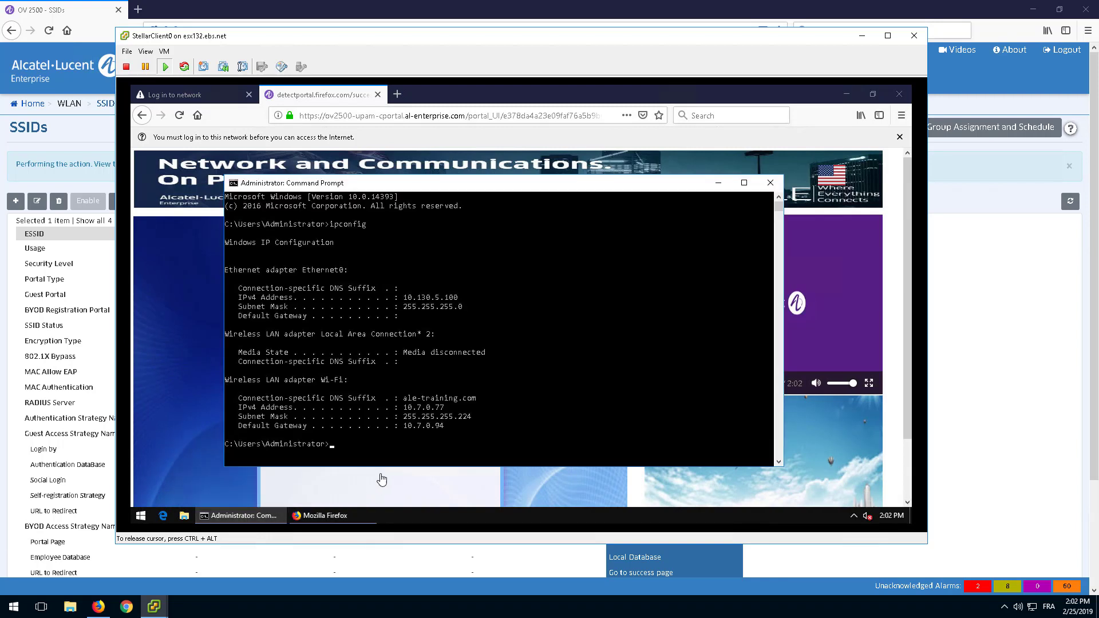
pyautogui.click(418, 410)
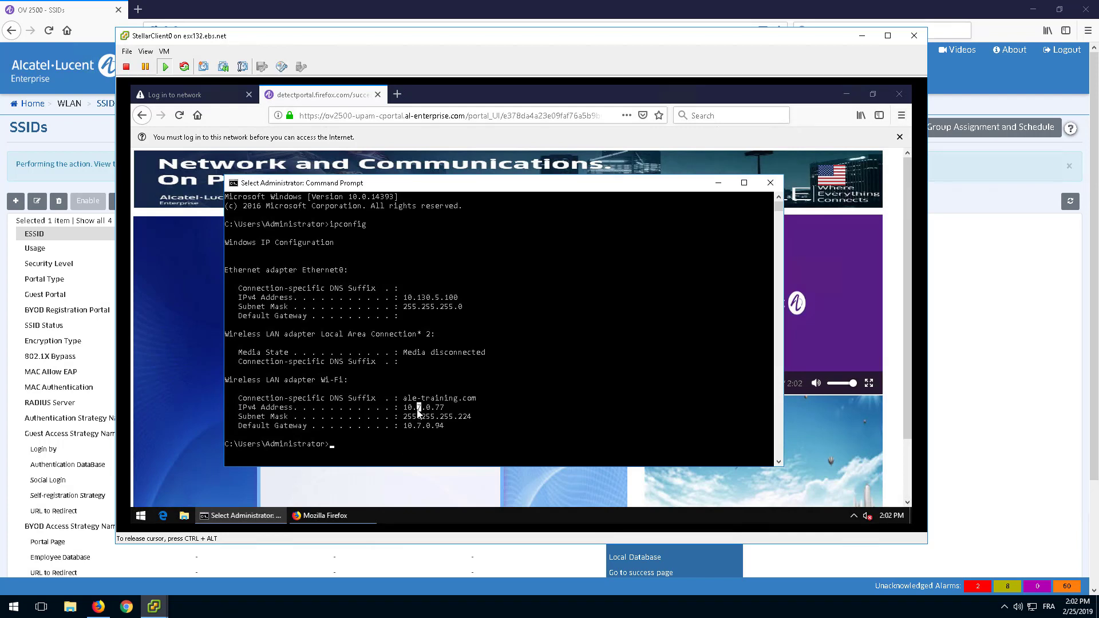
pyautogui.click(396, 444)
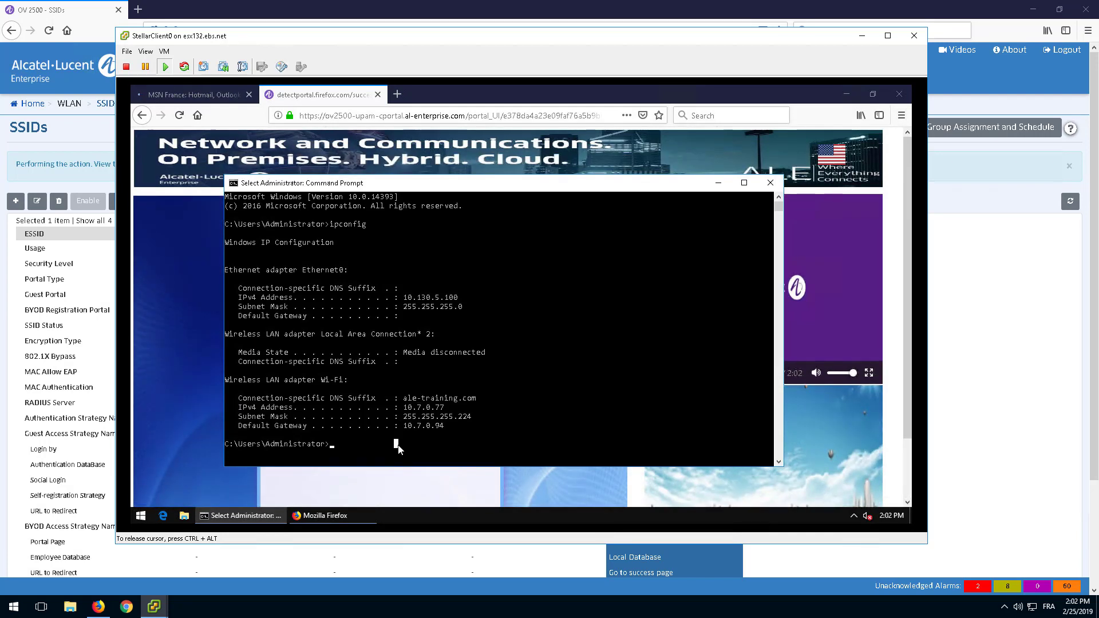
pyautogui.press('Up')
pyautogui.press('Return')
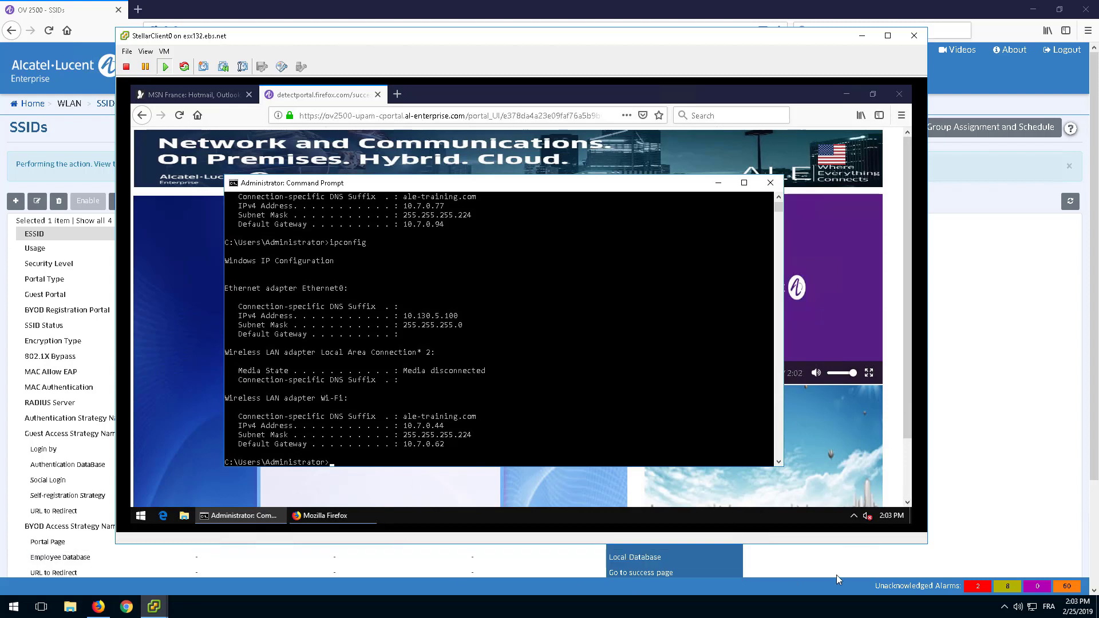
pyautogui.click(870, 568)
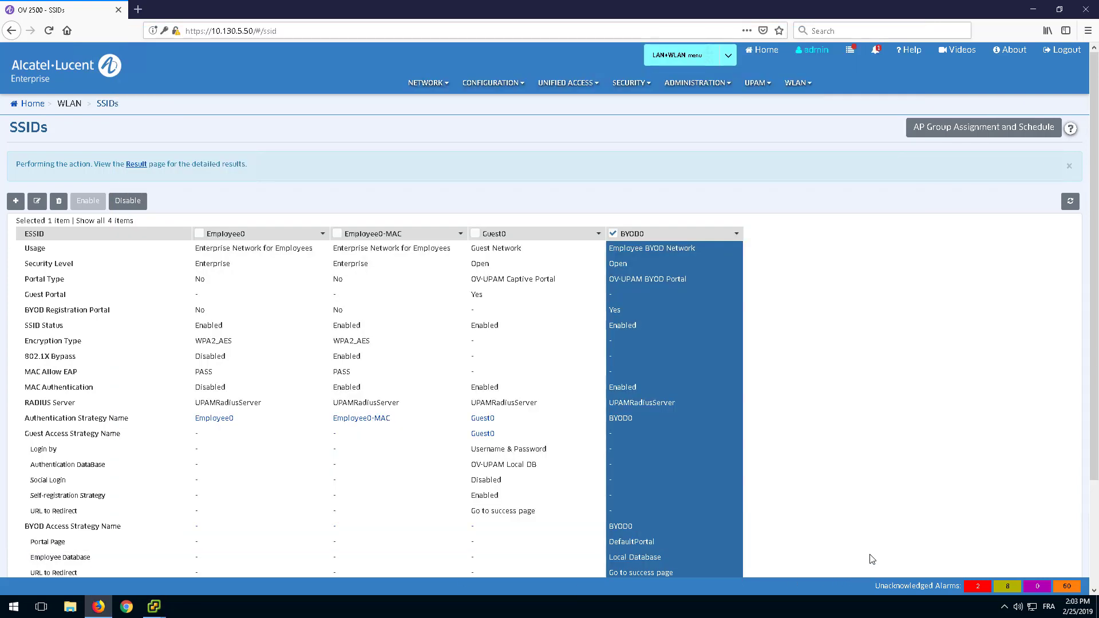
# - Show the online client's BYOD Device details: address 10.7.0.44 with the __Employee0 access role profile
pyautogui.click(762, 87)
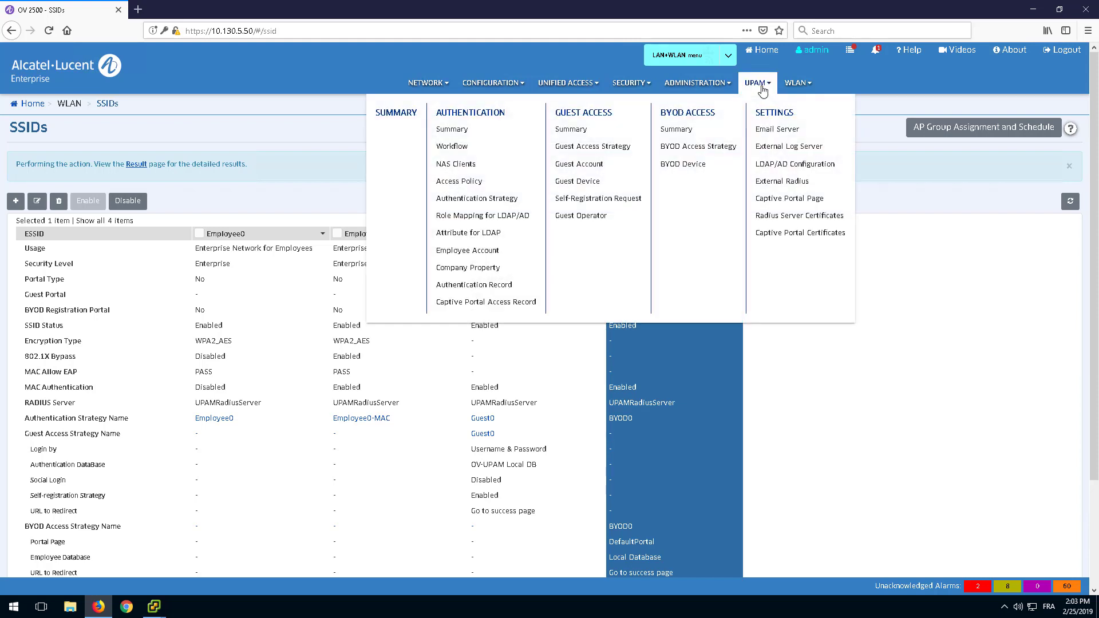
pyautogui.click(681, 165)
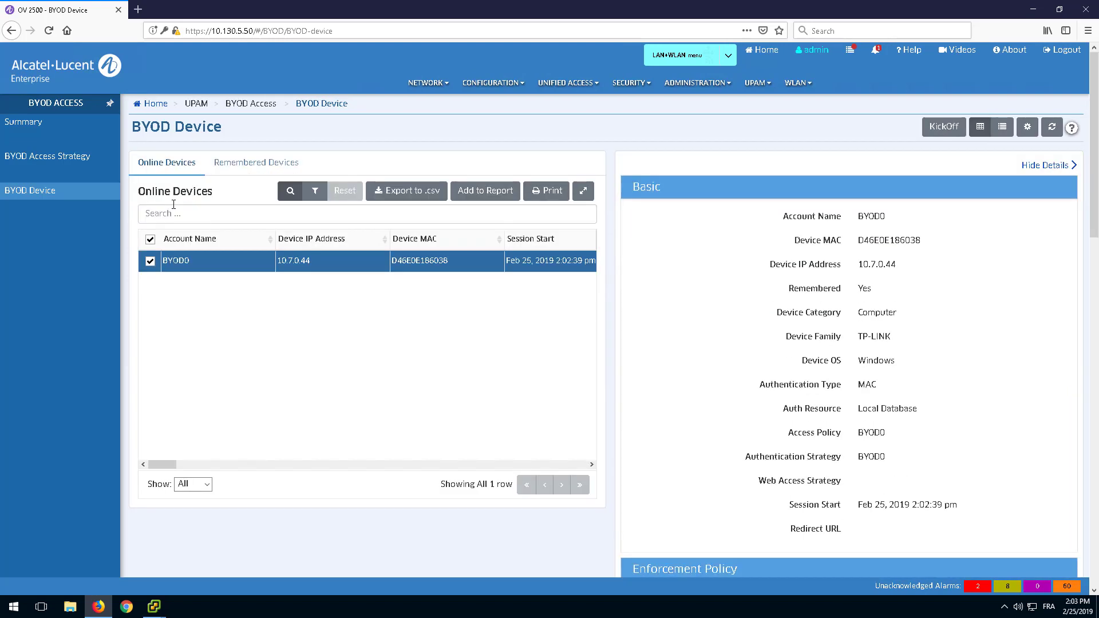
pyautogui.click(150, 261)
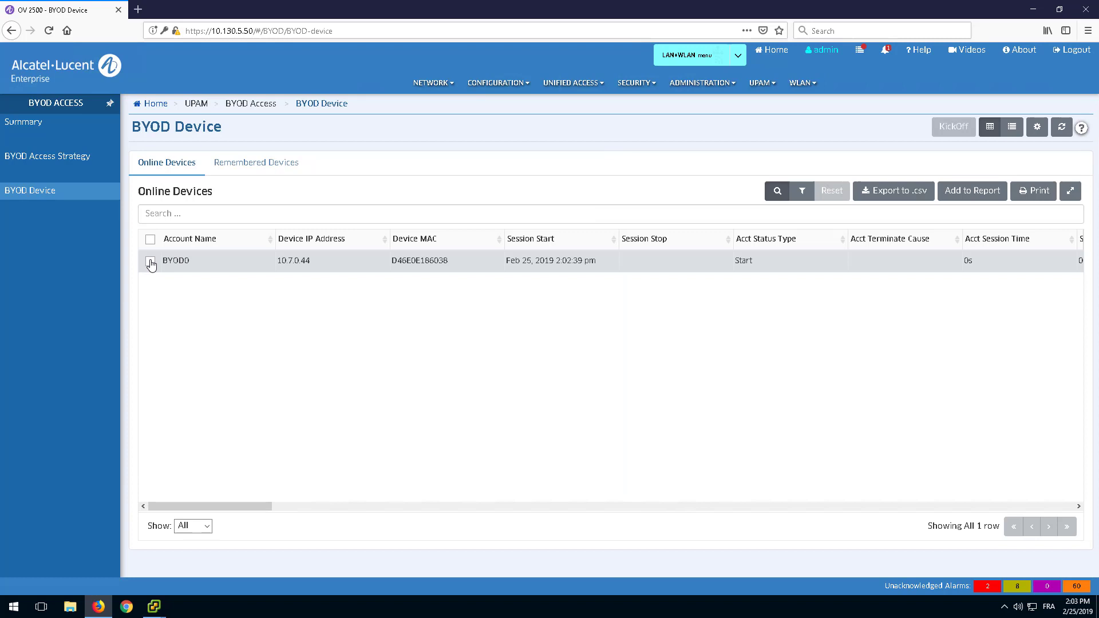
pyautogui.click(150, 263)
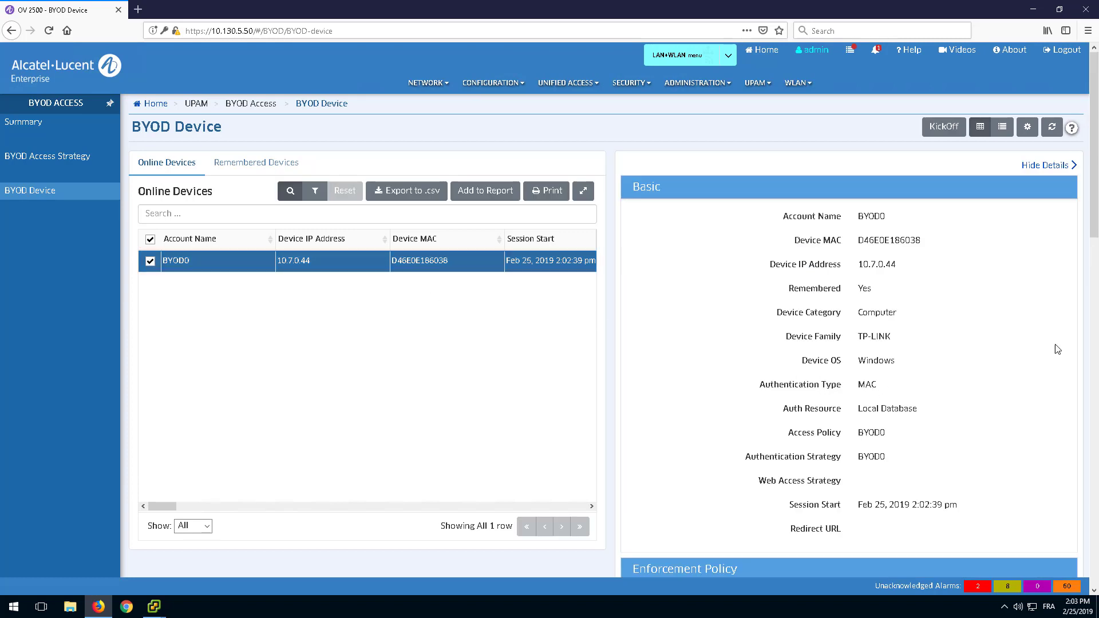
pyautogui.scroll(-1, 1095, 260)
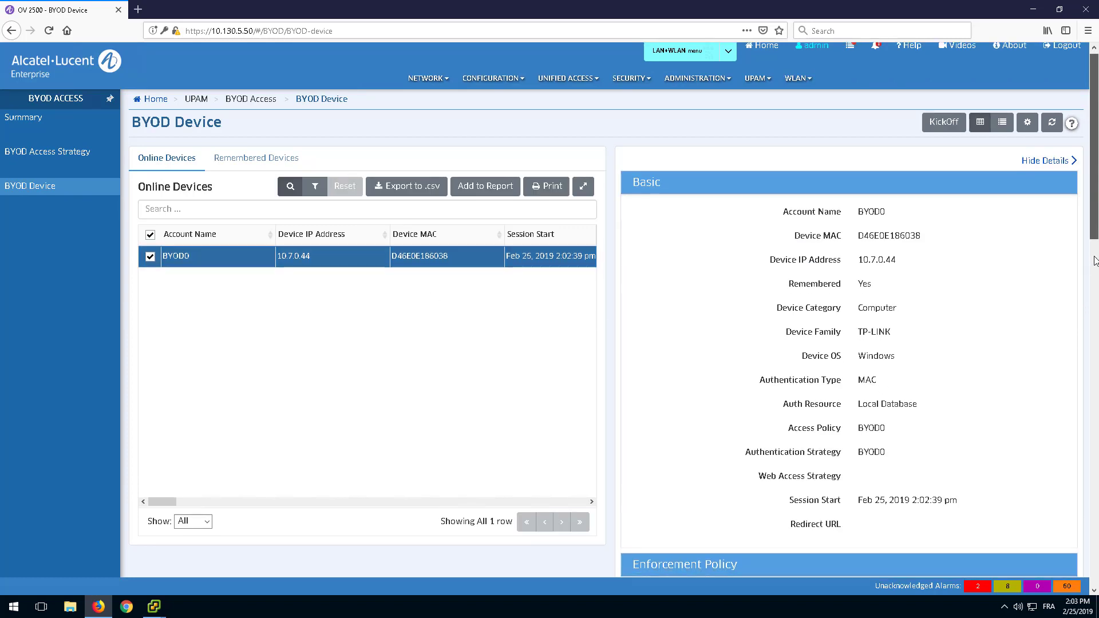
pyautogui.scroll(-3, 1096, 260)
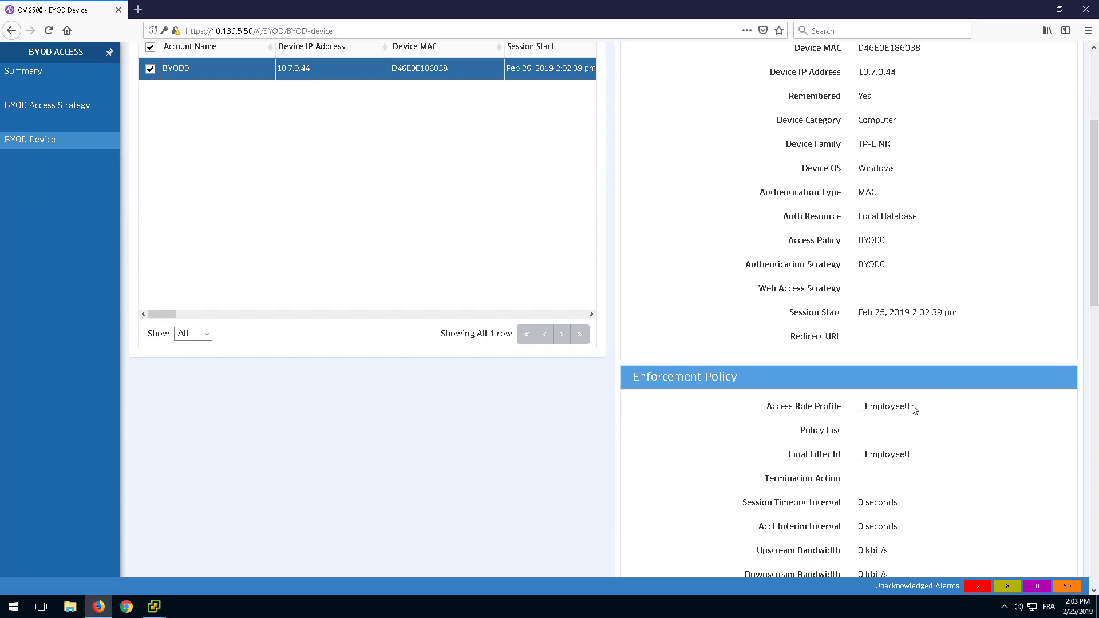
pyautogui.moveTo(1094, 290); pyautogui.dragTo(1096, 172)
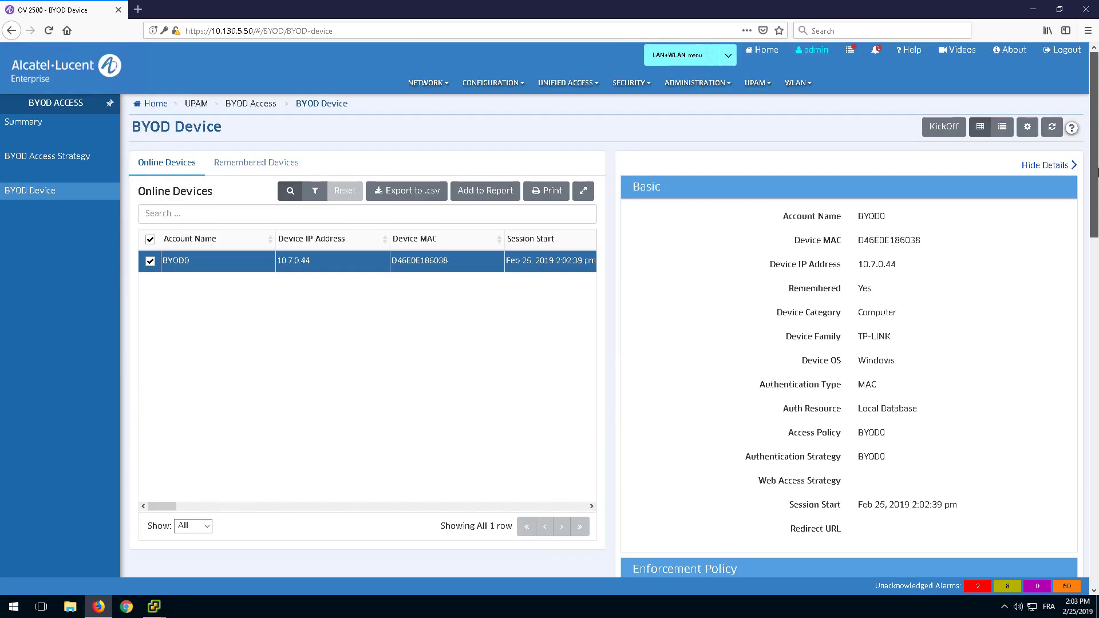
# - View the latest authentication record, then the newest captive portal record: Access-Accept on BYOD0
pyautogui.click(757, 86)
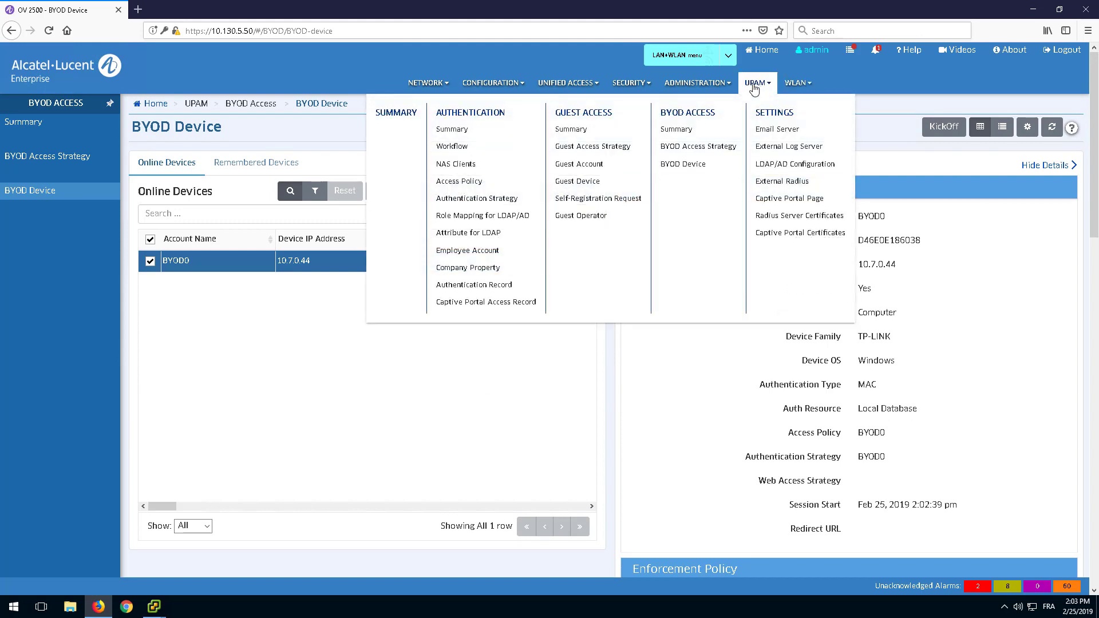
pyautogui.click(458, 286)
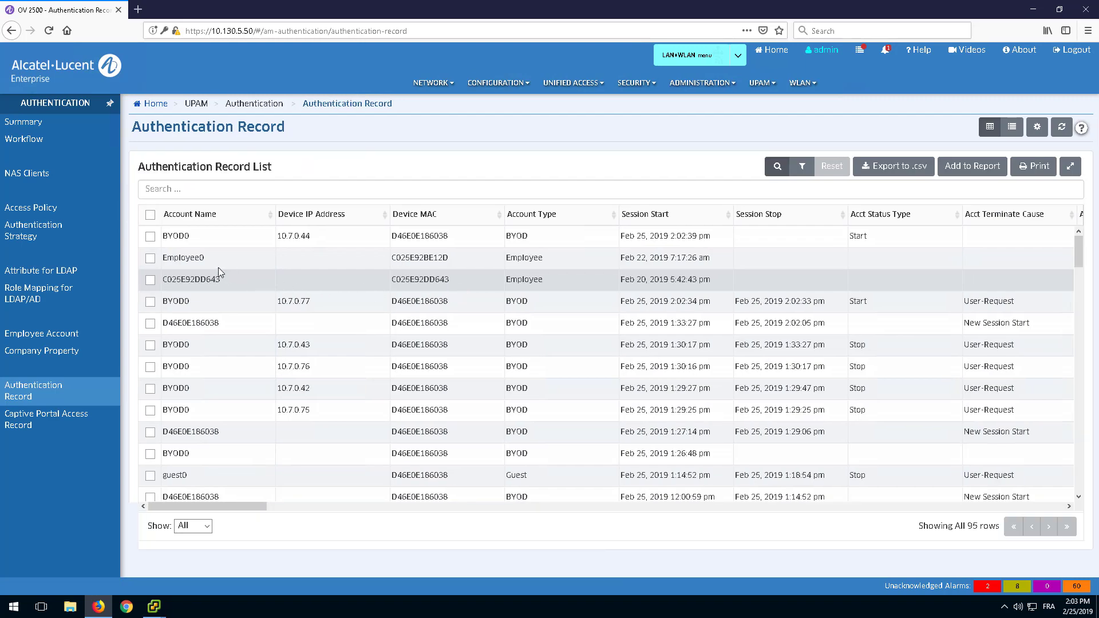
pyautogui.click(150, 237)
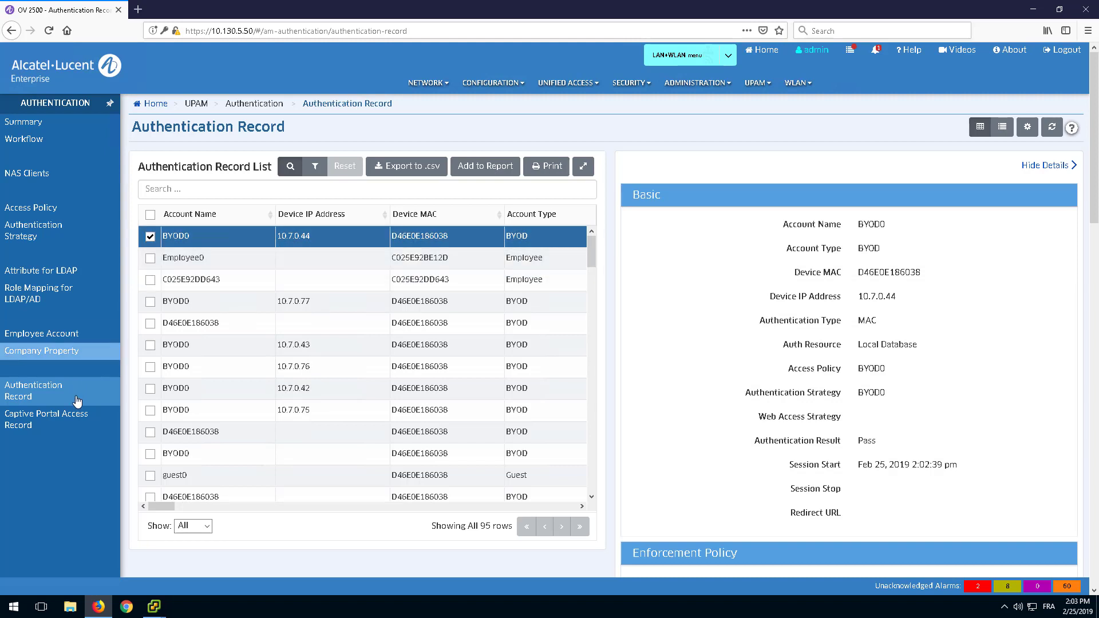
pyautogui.click(71, 421)
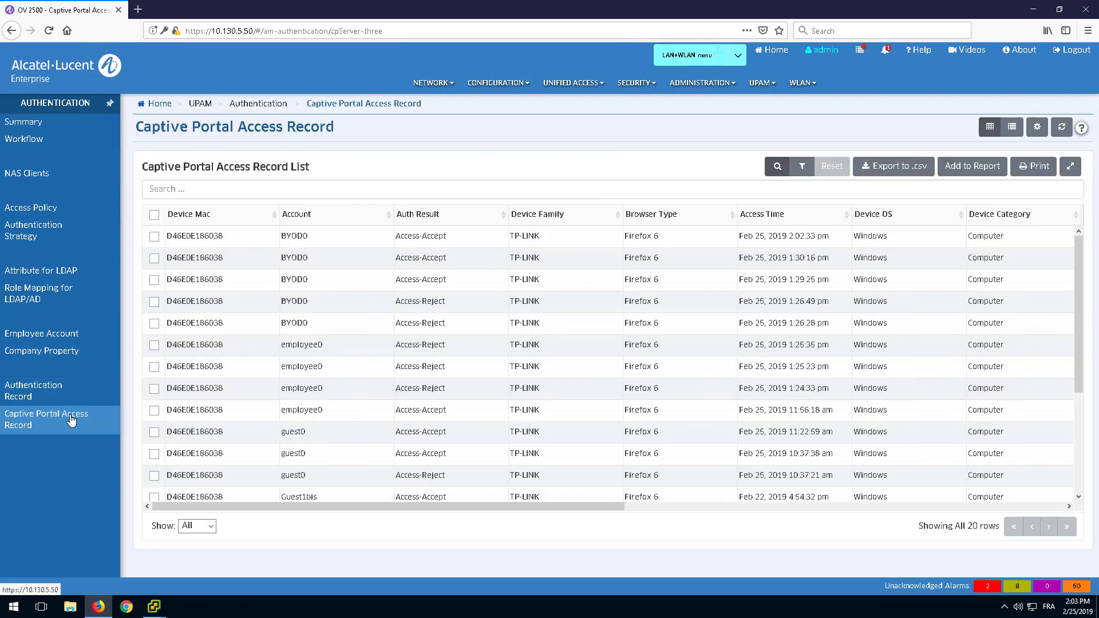
pyautogui.click(150, 237)
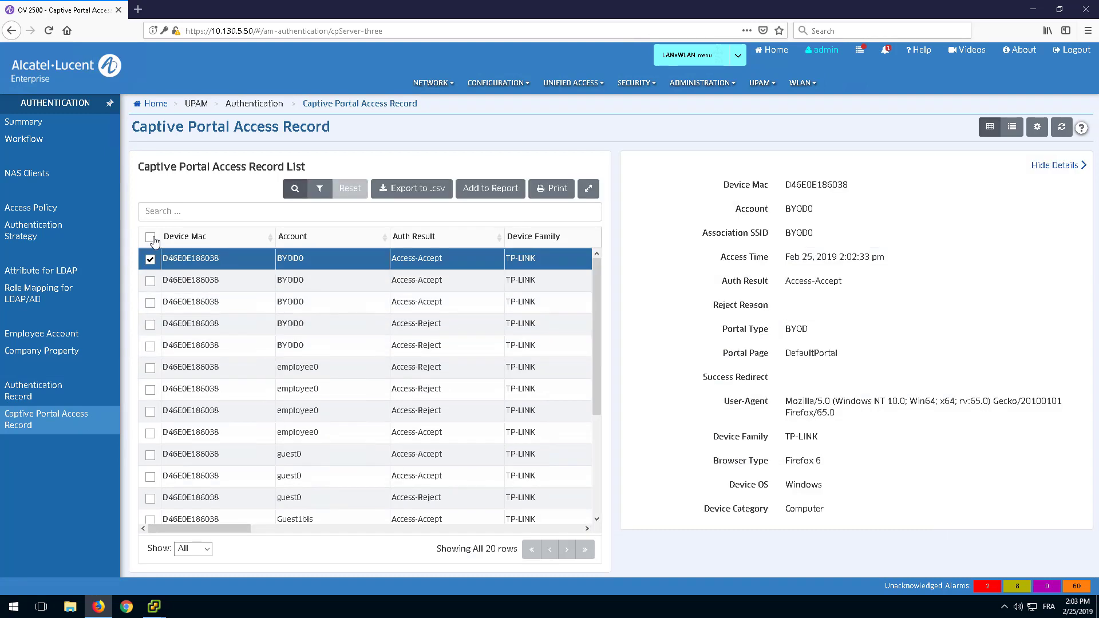